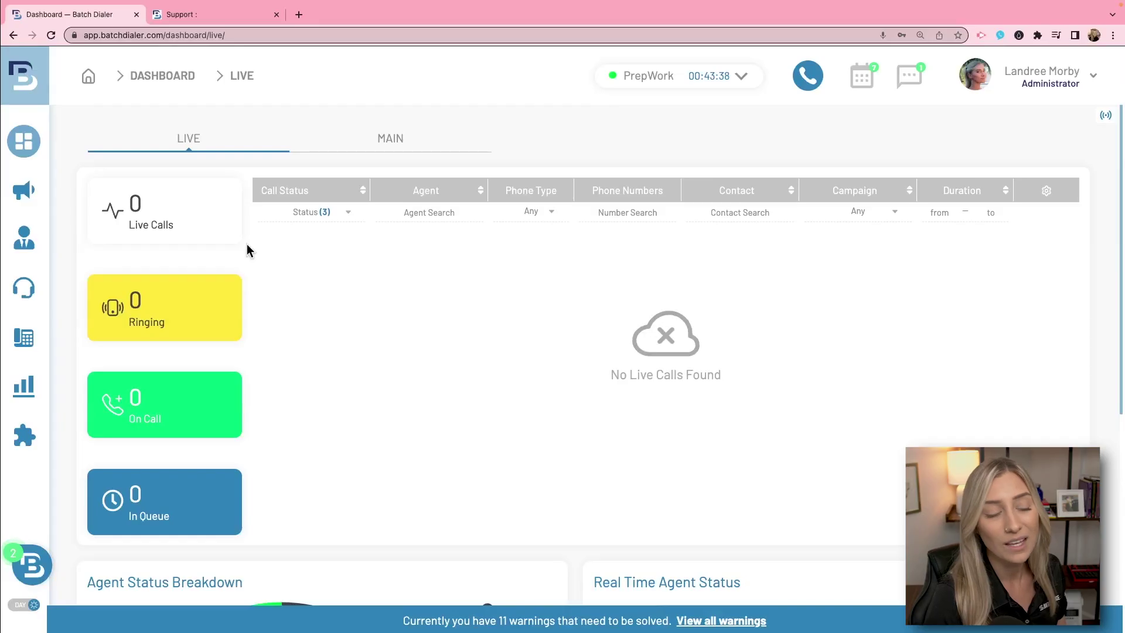
Open the voicemail page in the account settings
mouse_move(34, 351)
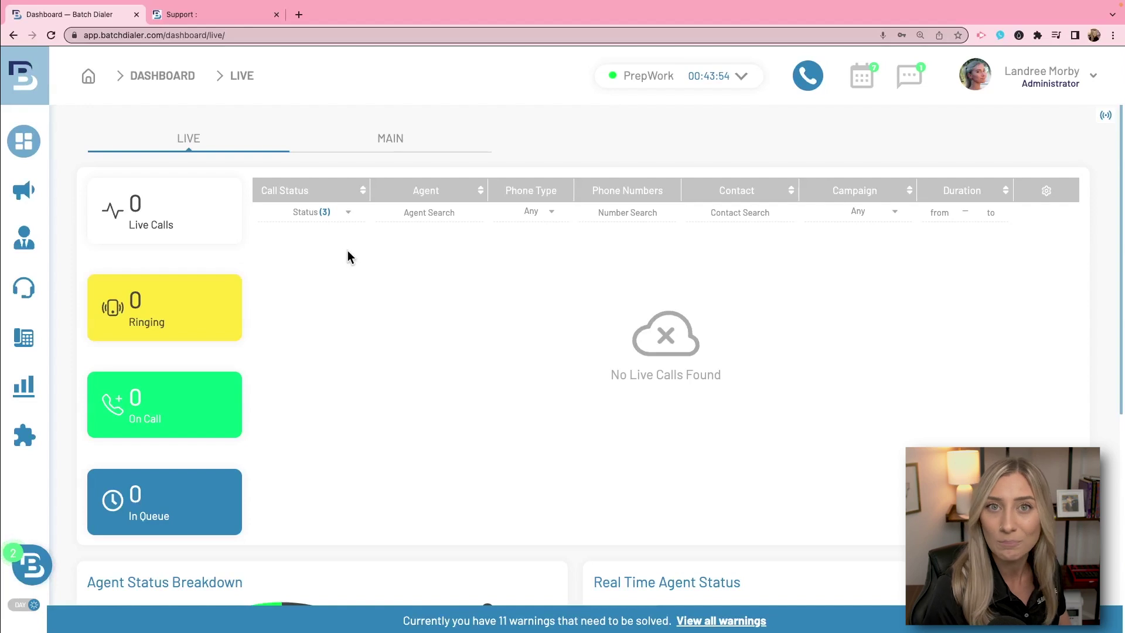
mouse_move(22, 194)
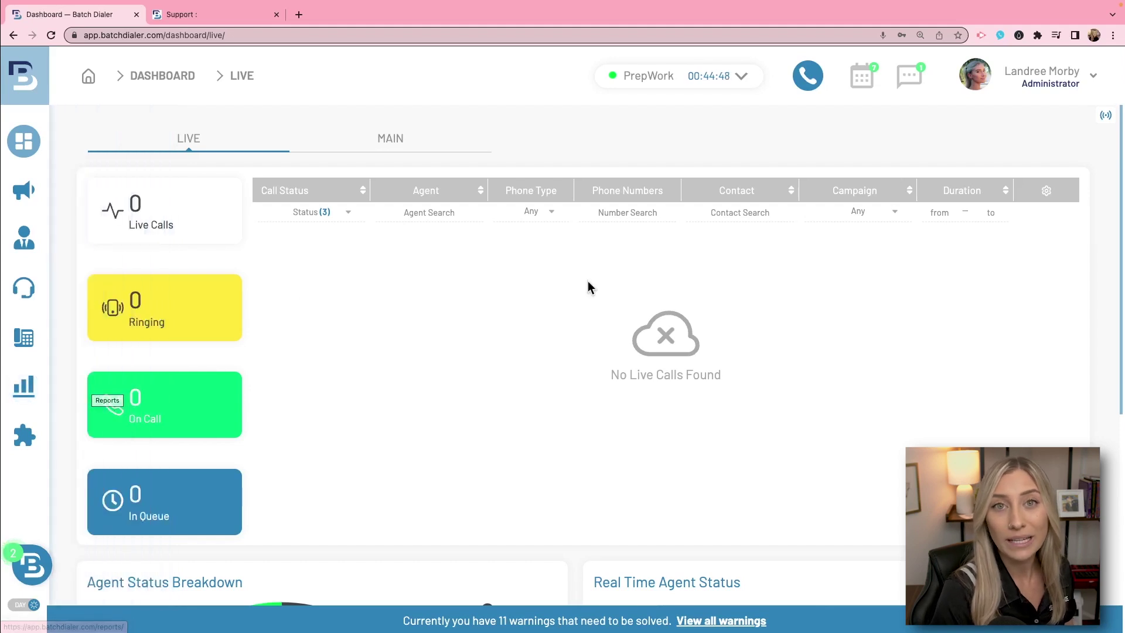
click(1051, 83)
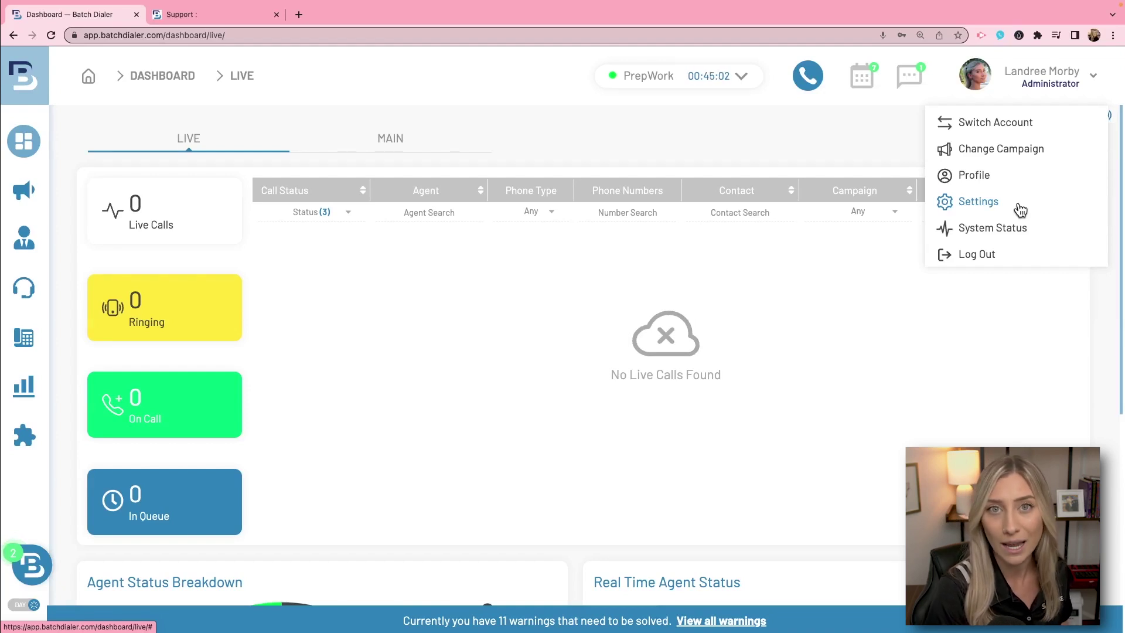
click(978, 204)
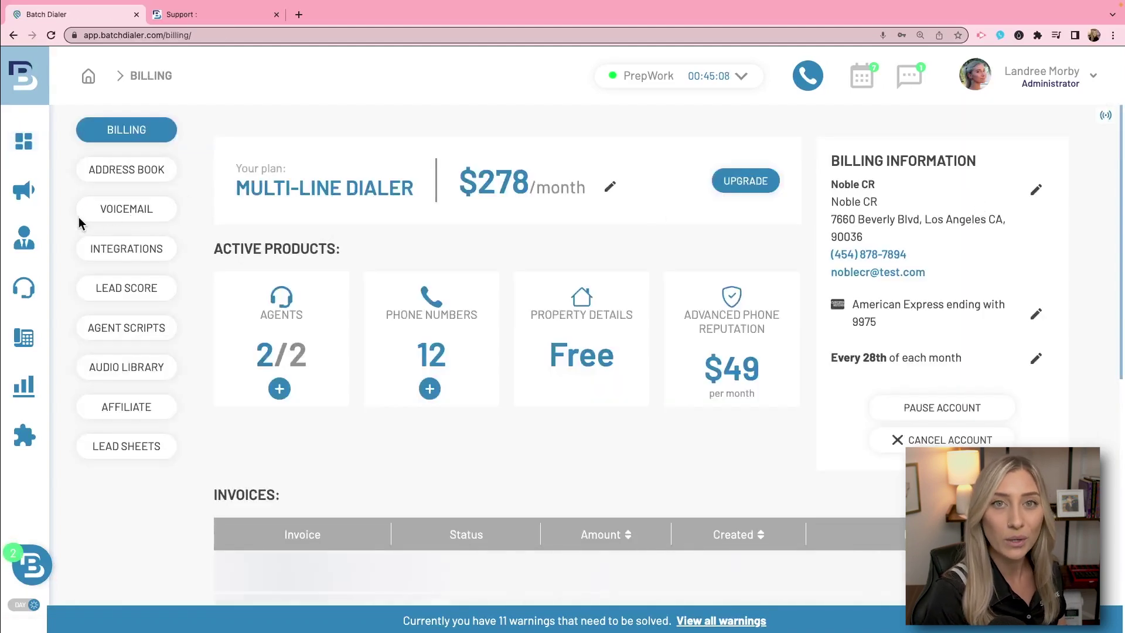
click(112, 217)
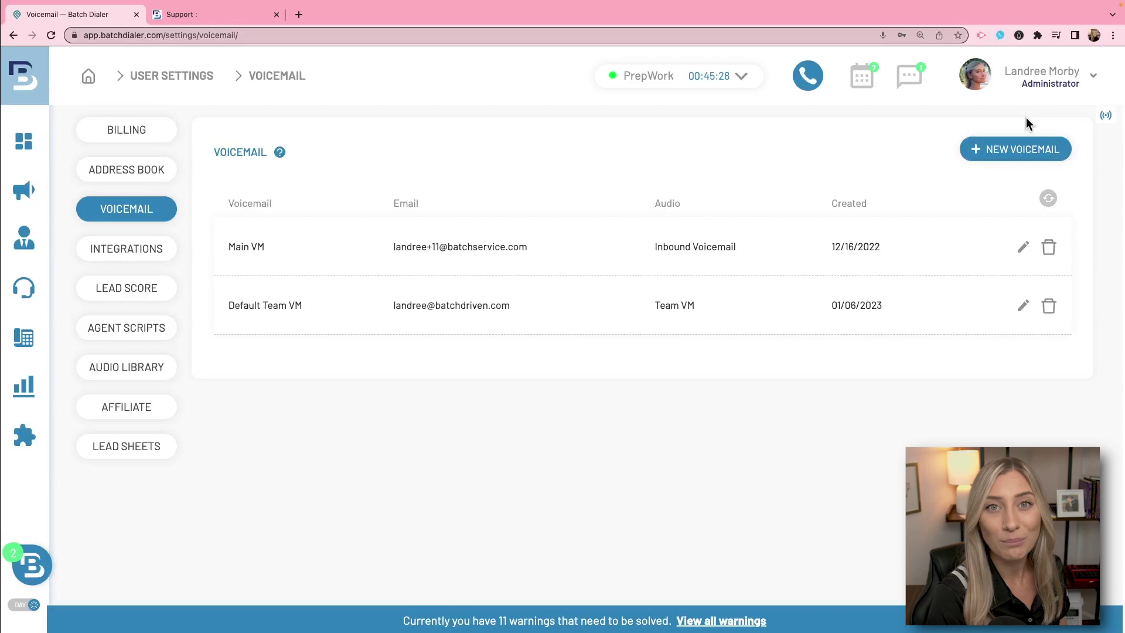
Start a new voicemail and name it "VM - Team Default", keeping the prefilled delivery e-mail
click(1011, 150)
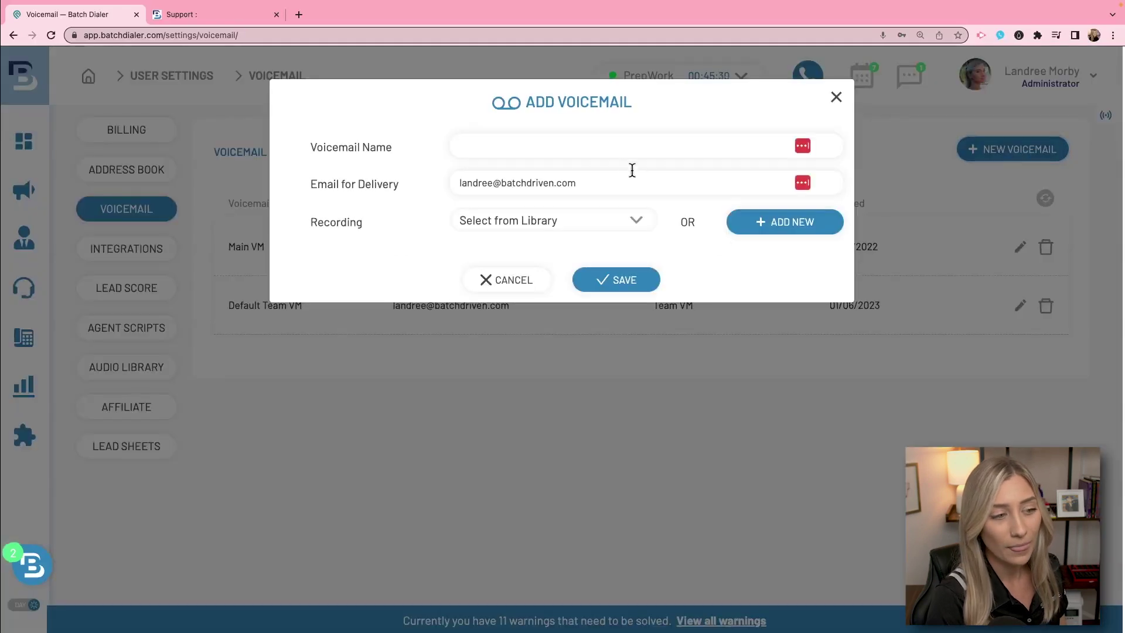
click(596, 145)
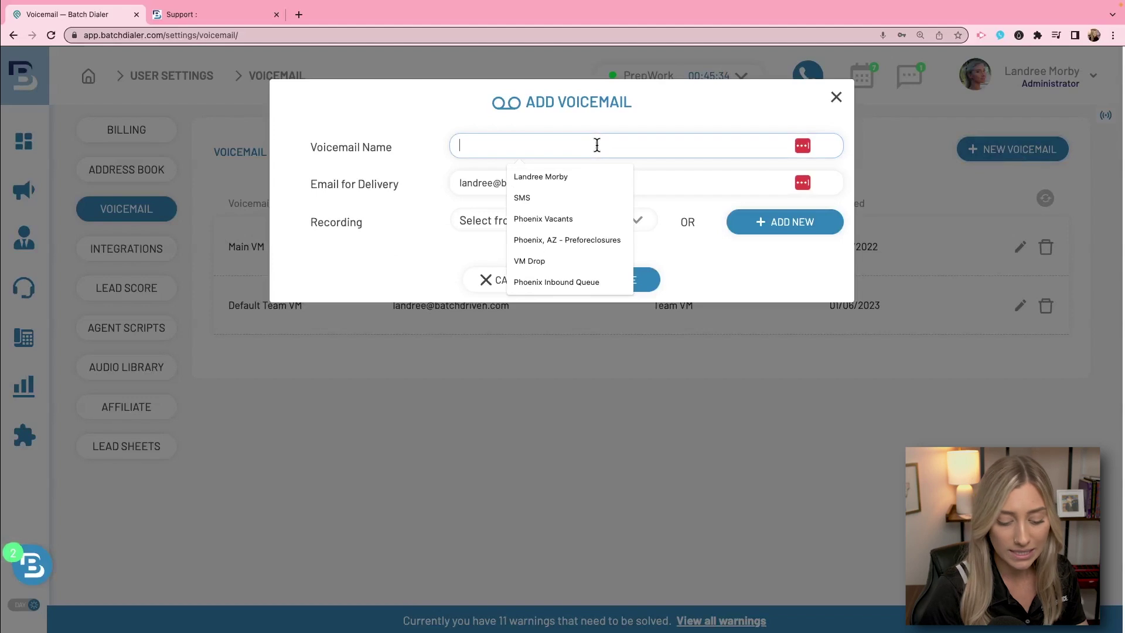
text(VM)
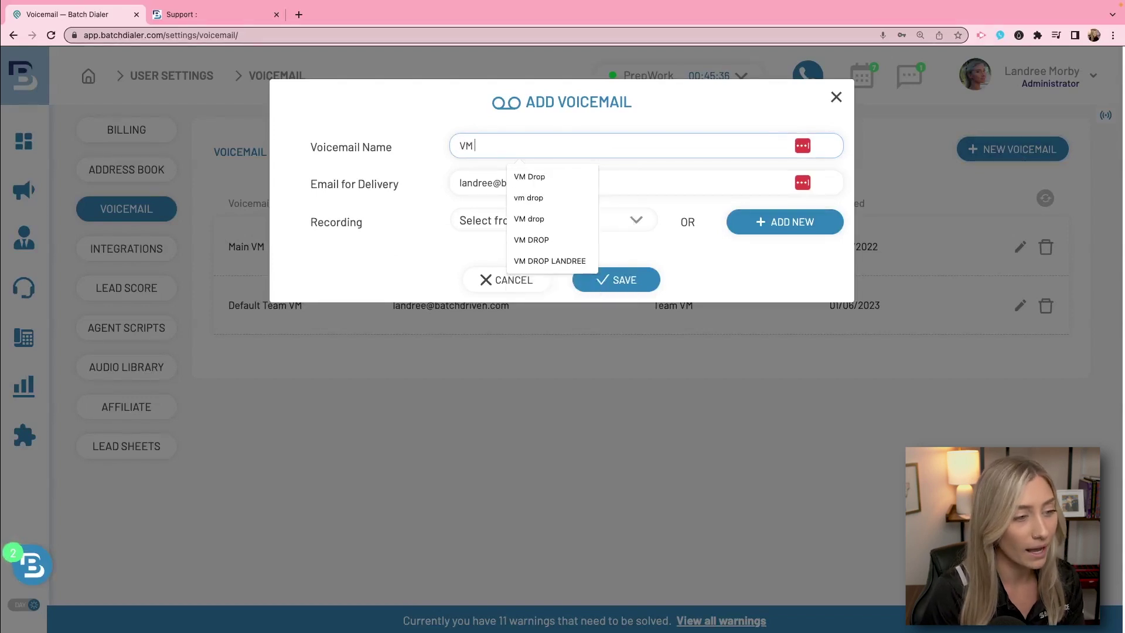
text( - Team Default)
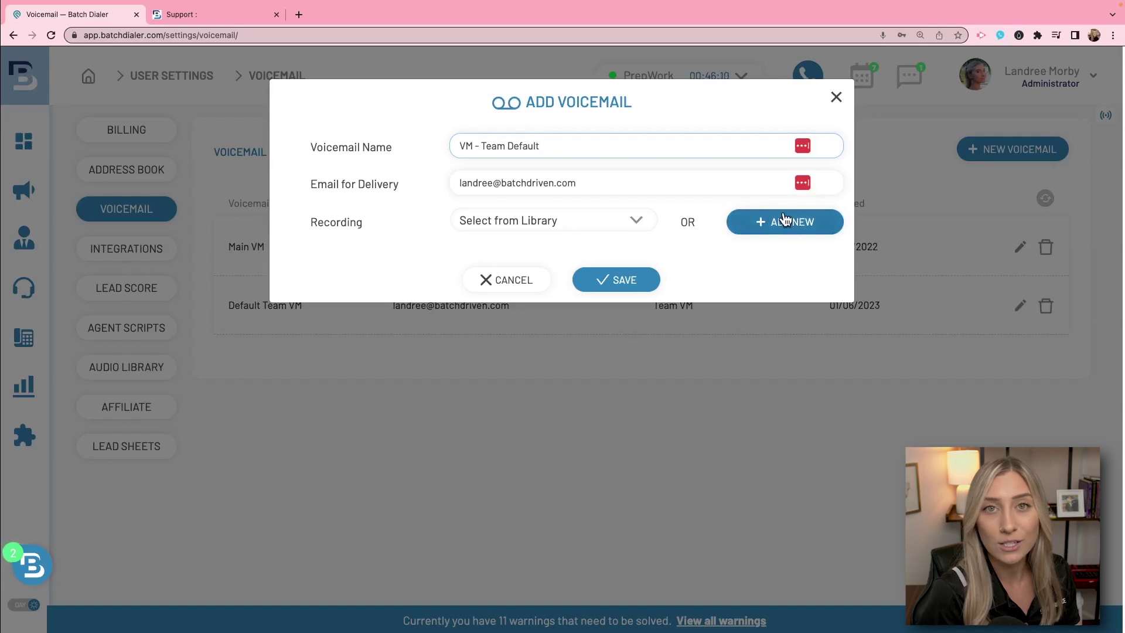
Record and save a new audio greeting named "VM Team Default" for the voicemail, and save the voicemail
click(796, 226)
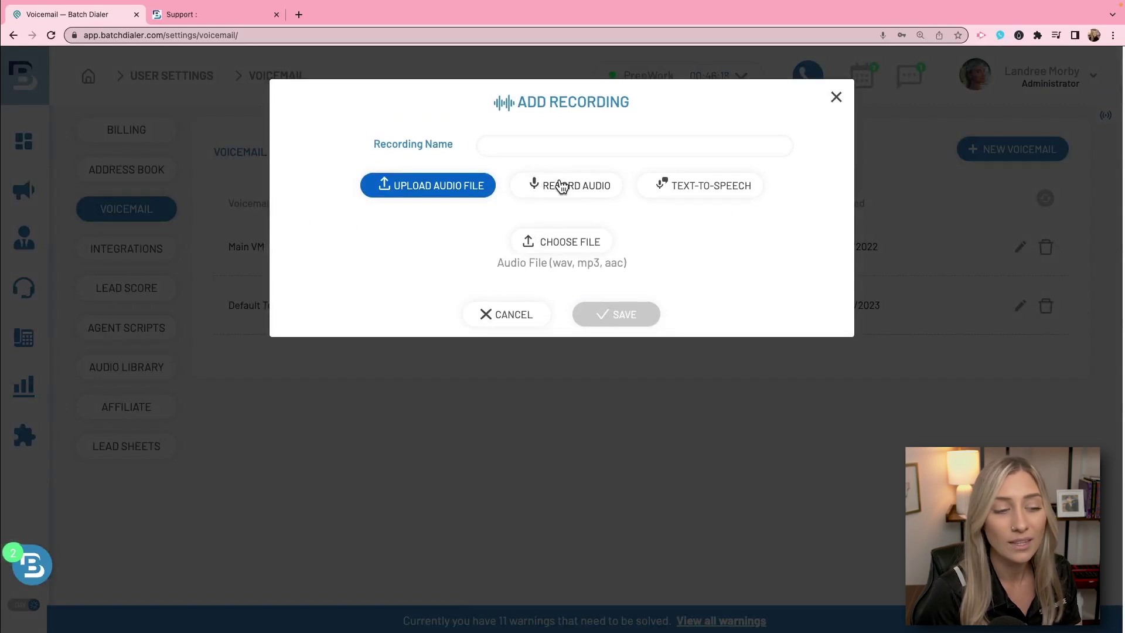
click(558, 143)
text(VM Te)
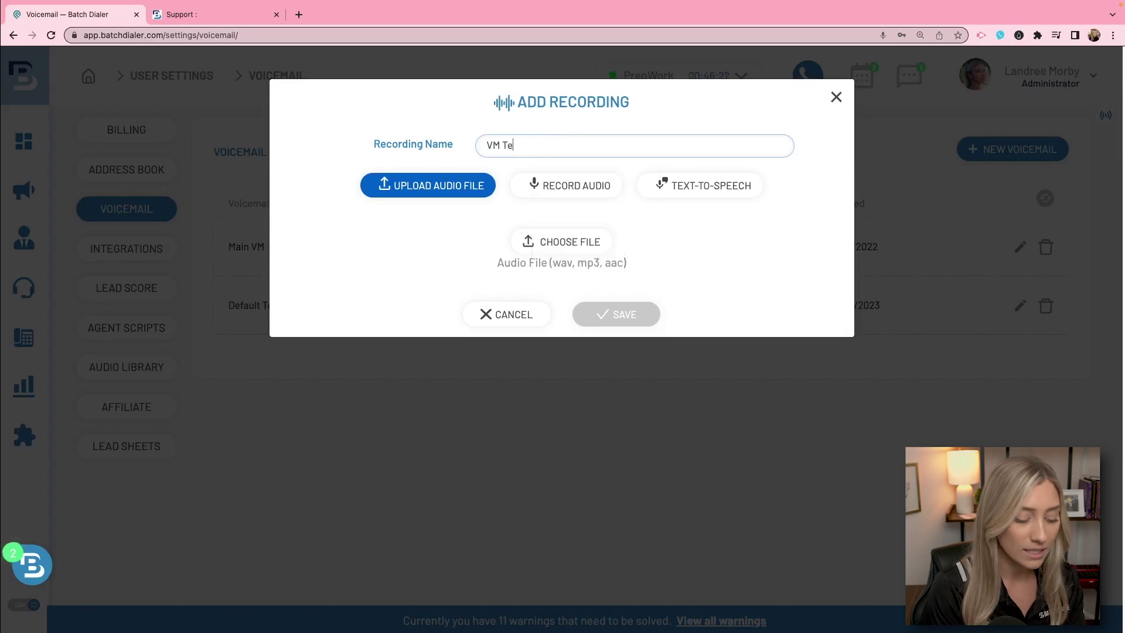
text(am Default)
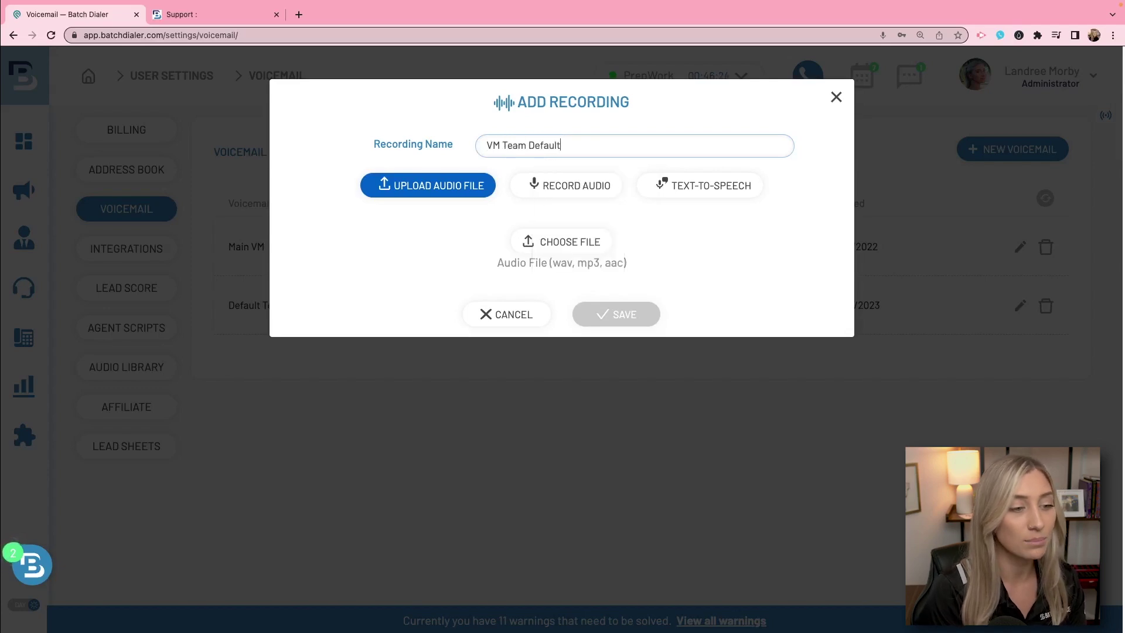
click(560, 186)
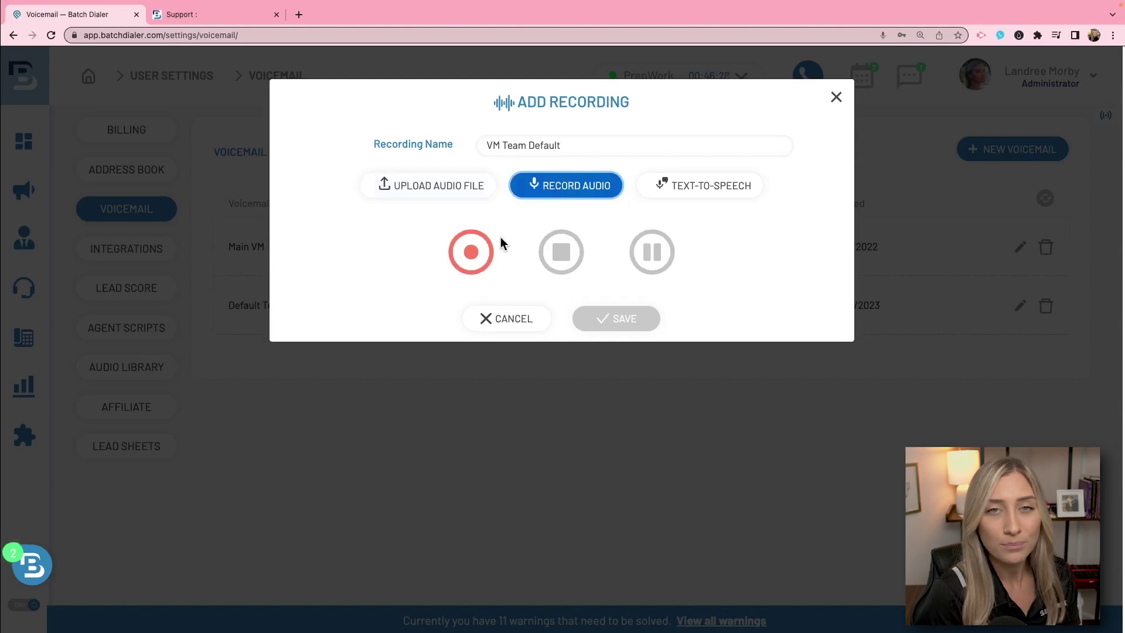
click(472, 256)
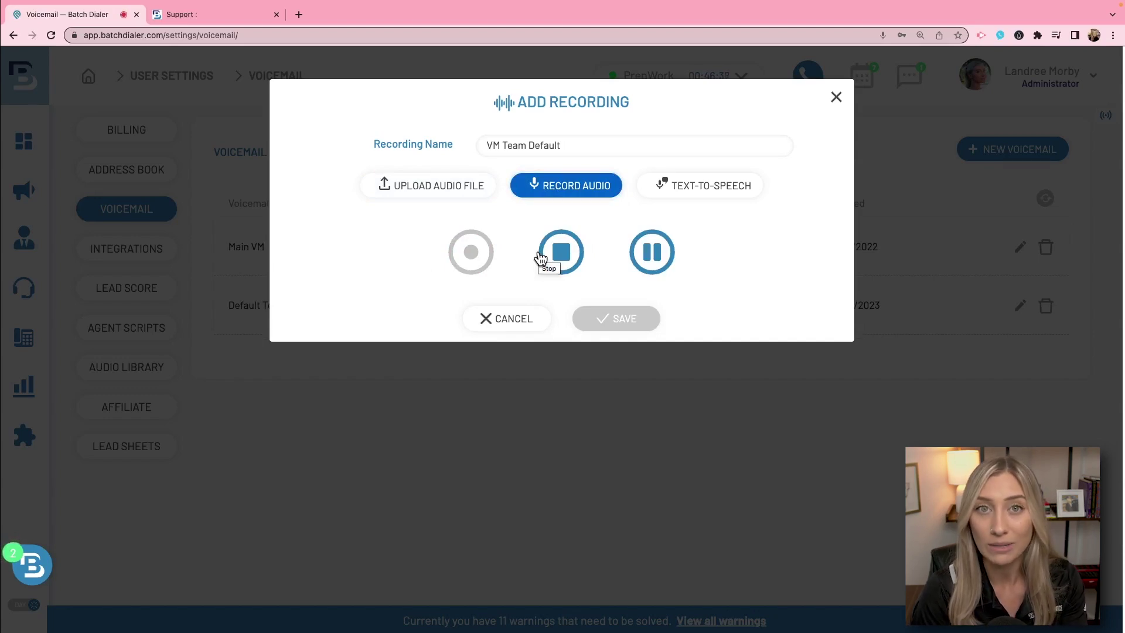
click(557, 252)
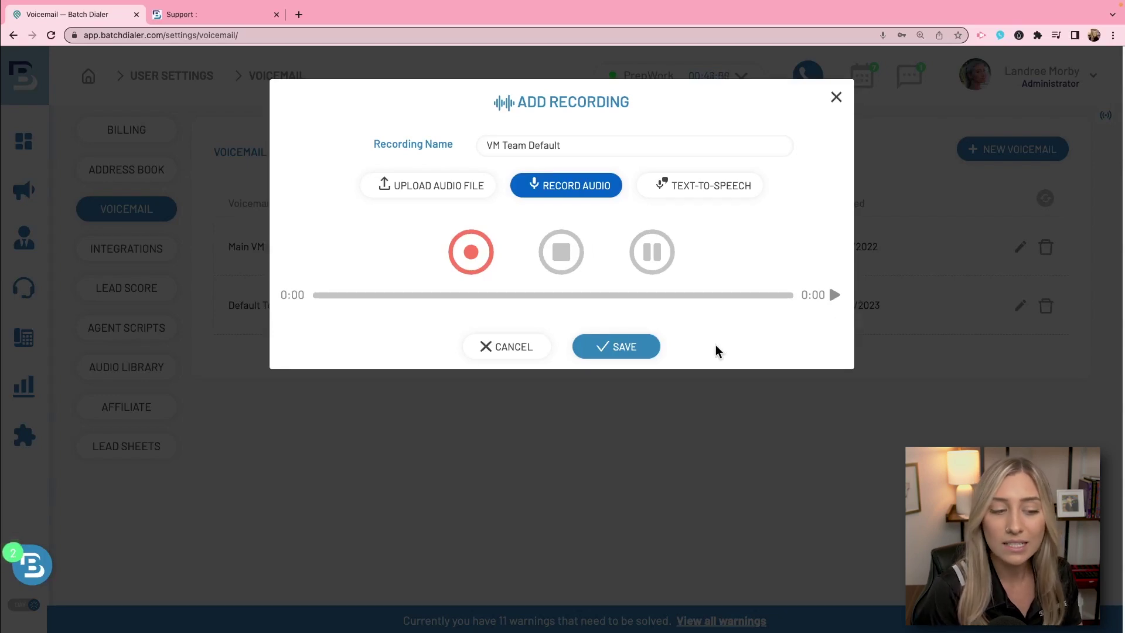
click(626, 348)
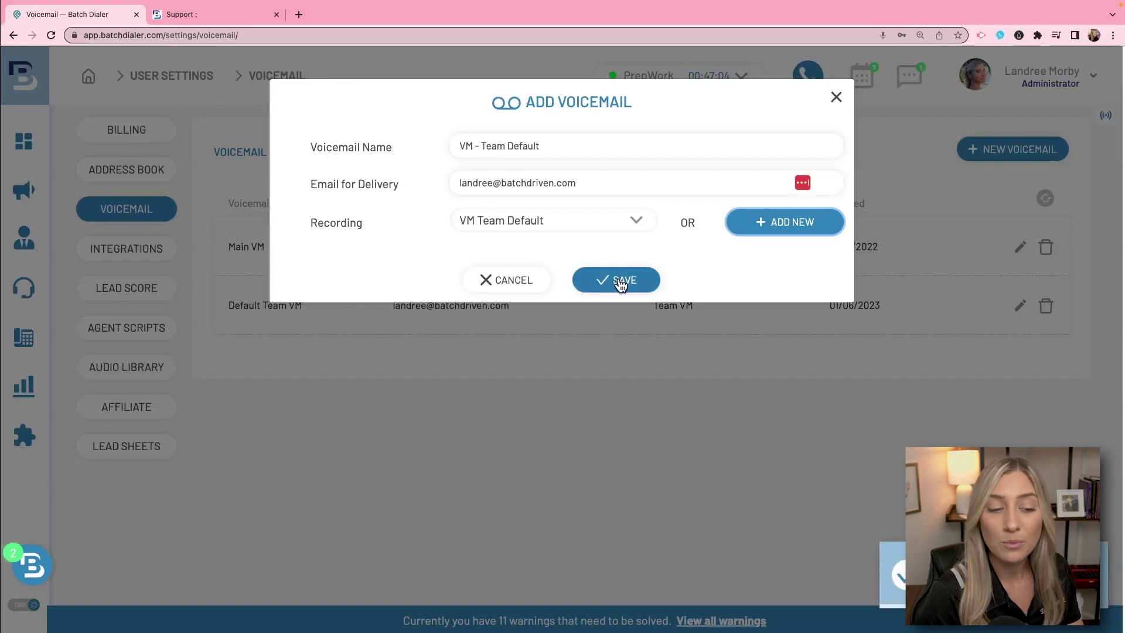
click(620, 282)
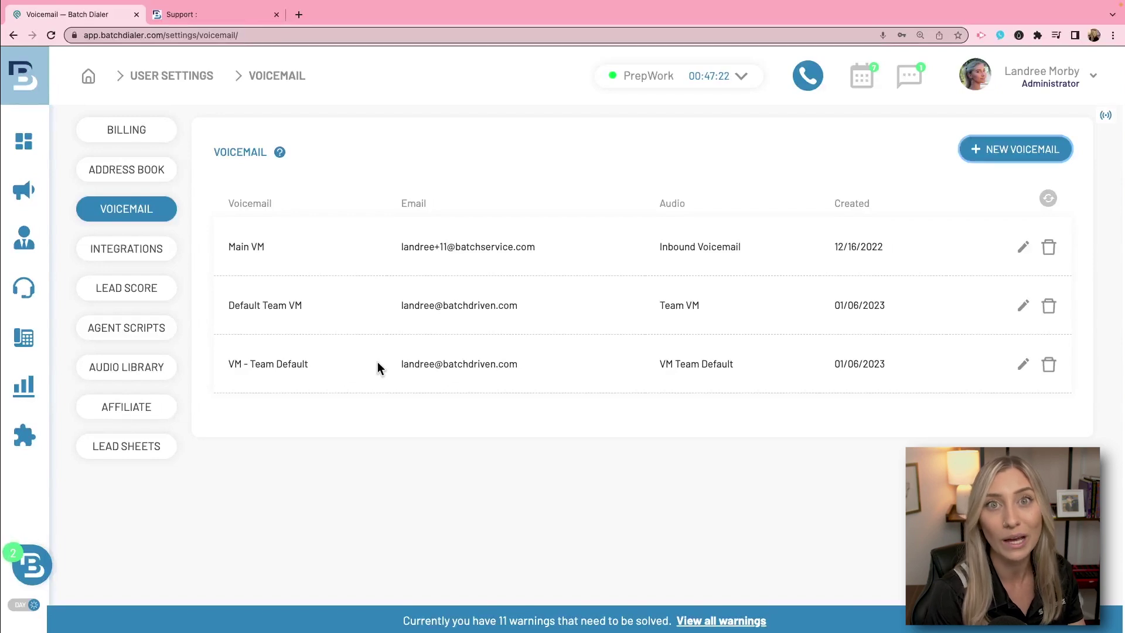
Start buying phone numbers in the phone system, filtering the offer to Arizona with area code 480
mouse_move(24, 339)
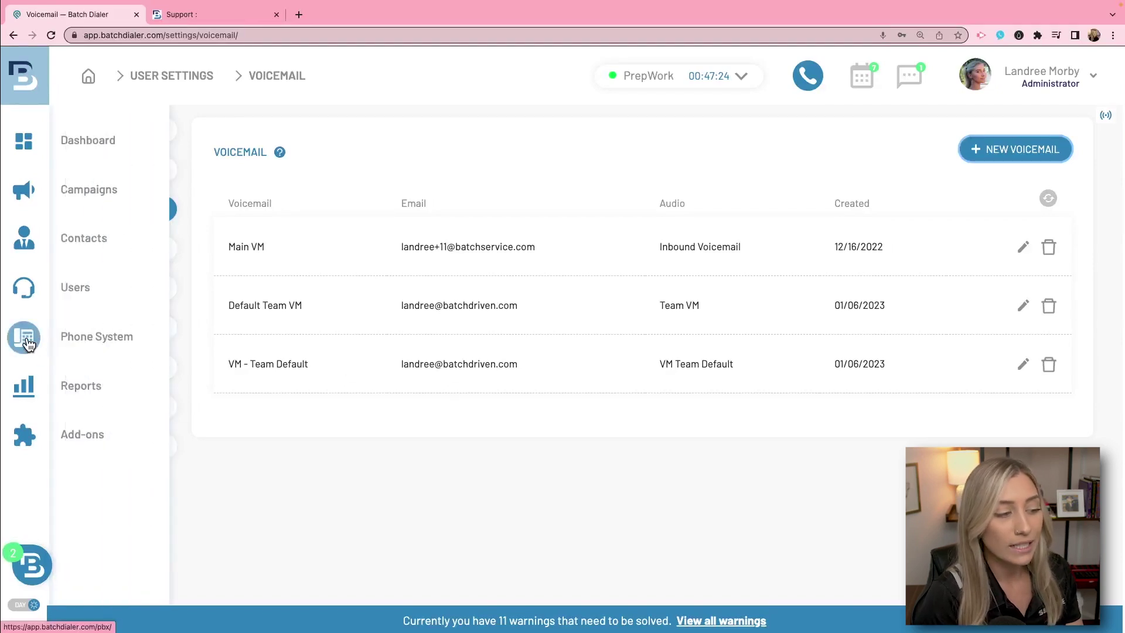
click(26, 341)
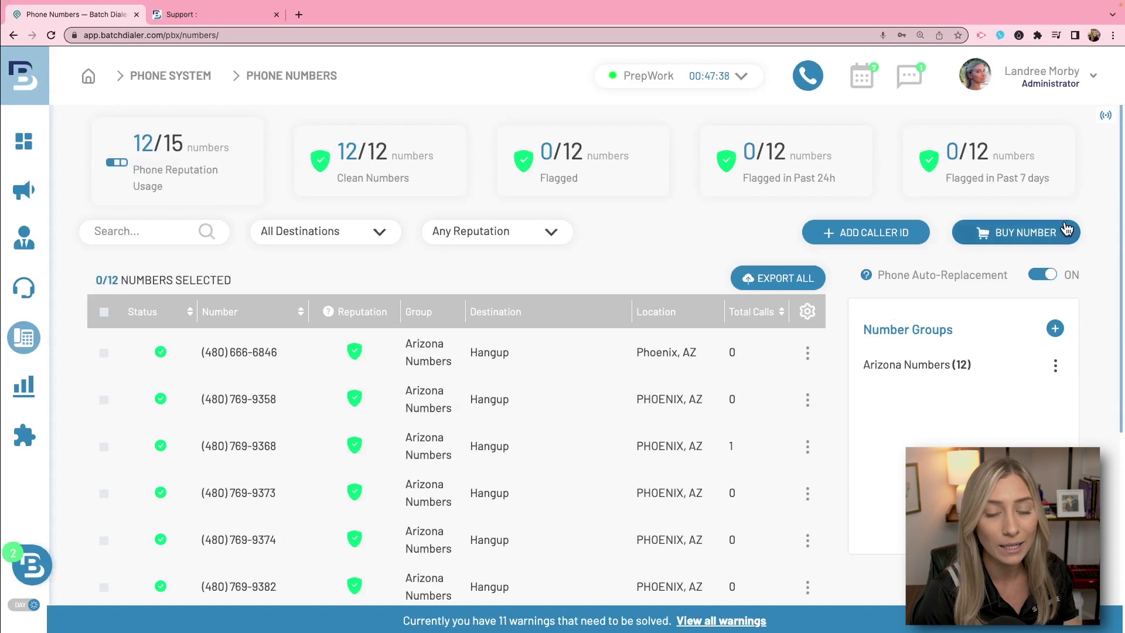
click(1019, 232)
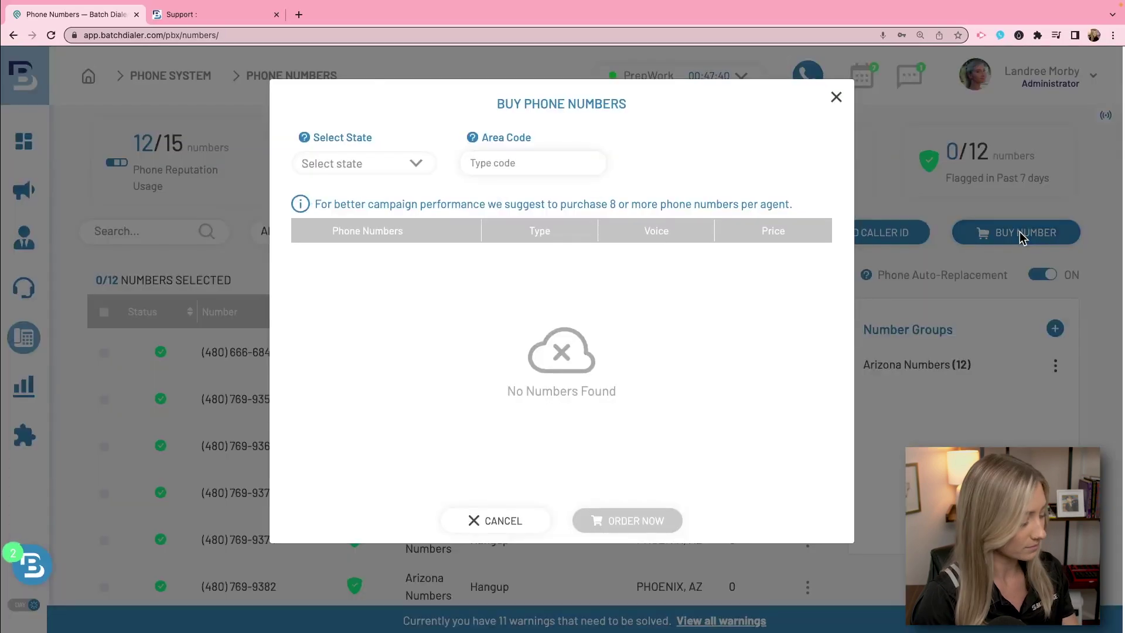
click(390, 168)
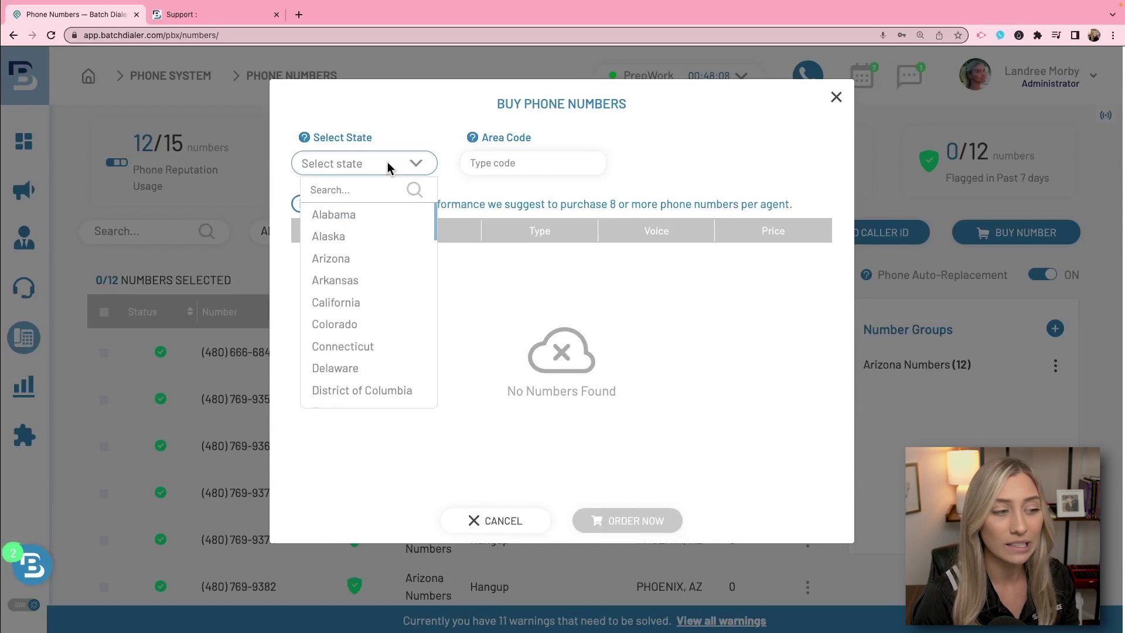
click(375, 259)
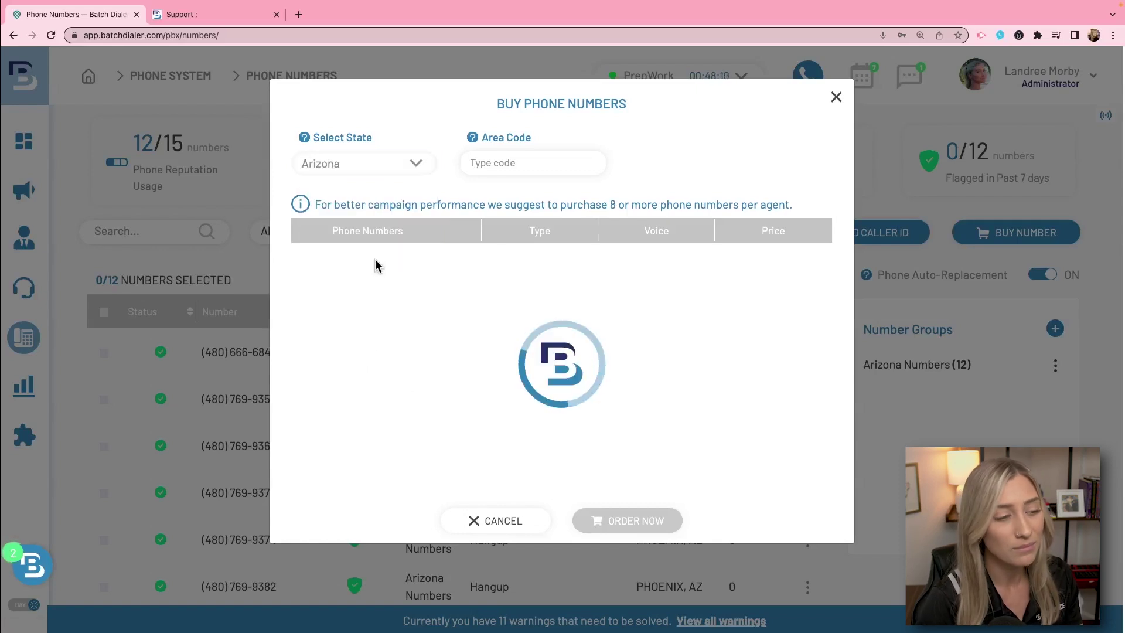
click(536, 166)
text(480)
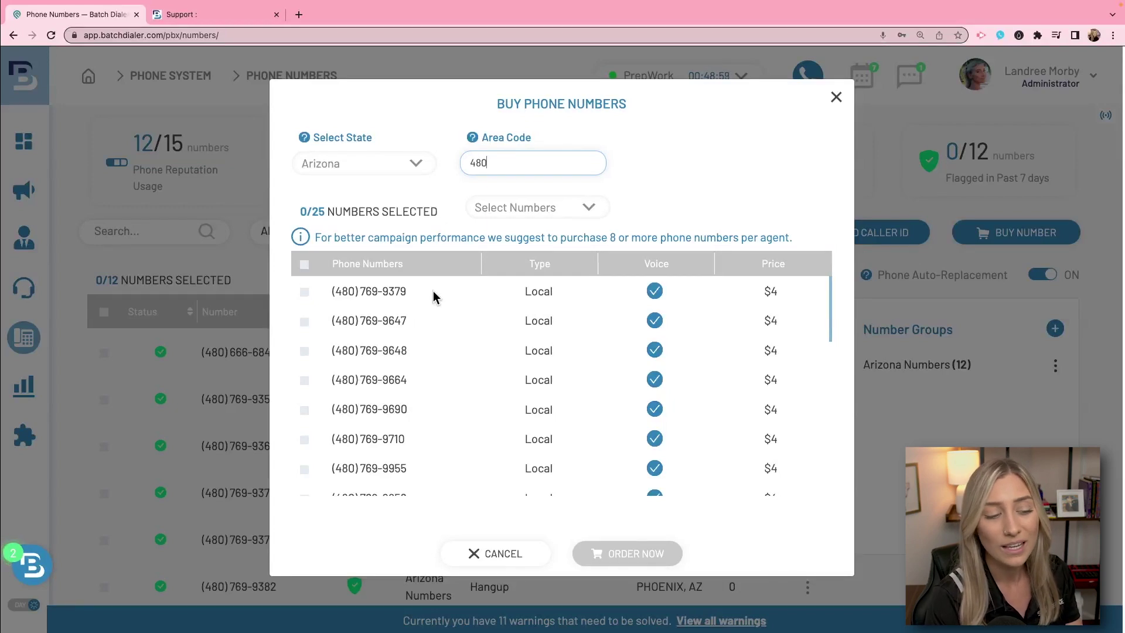
Select the first available local number, assign it to the "VM - Team Default" voicemail, and order it
click(304, 291)
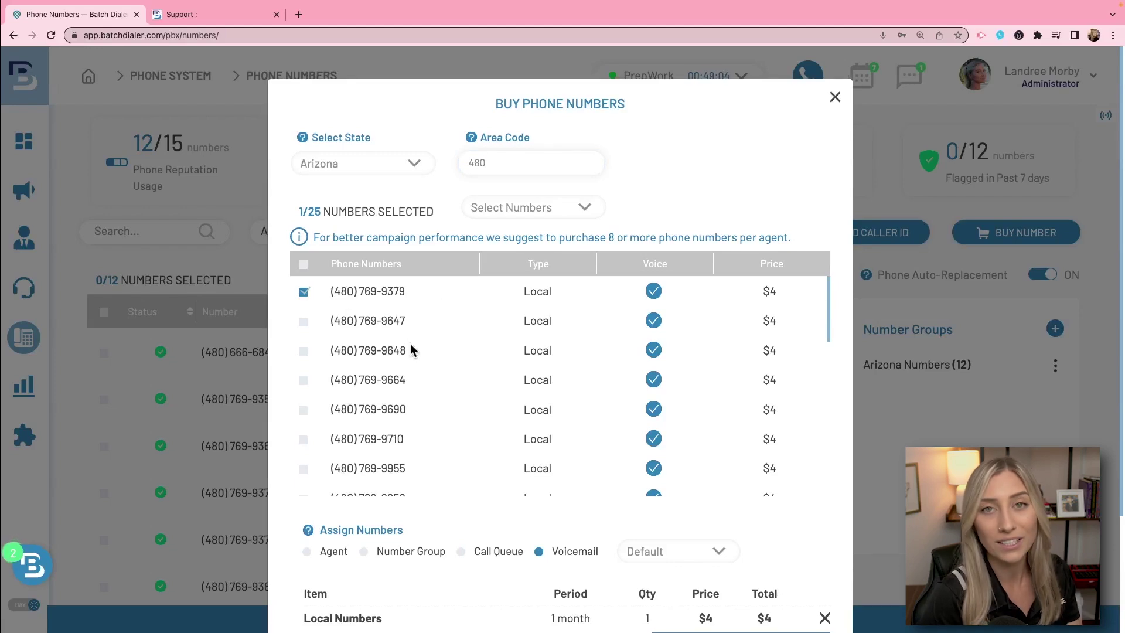
scroll(410, 350, down, 3)
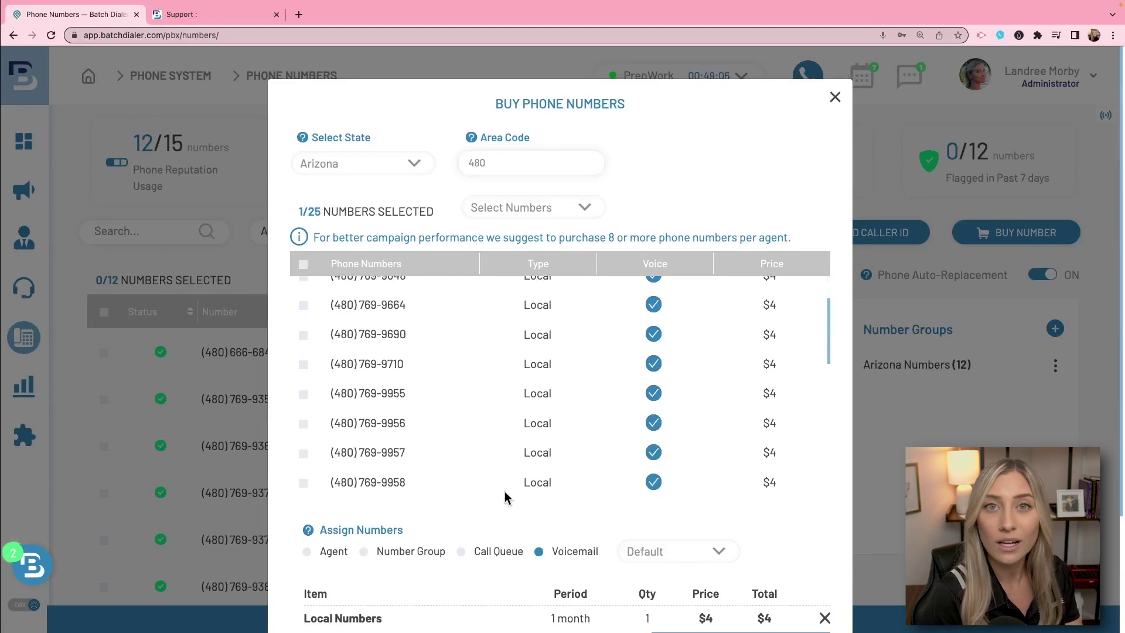
scroll(504, 498, down, 4)
scroll(466, 580, down, 3)
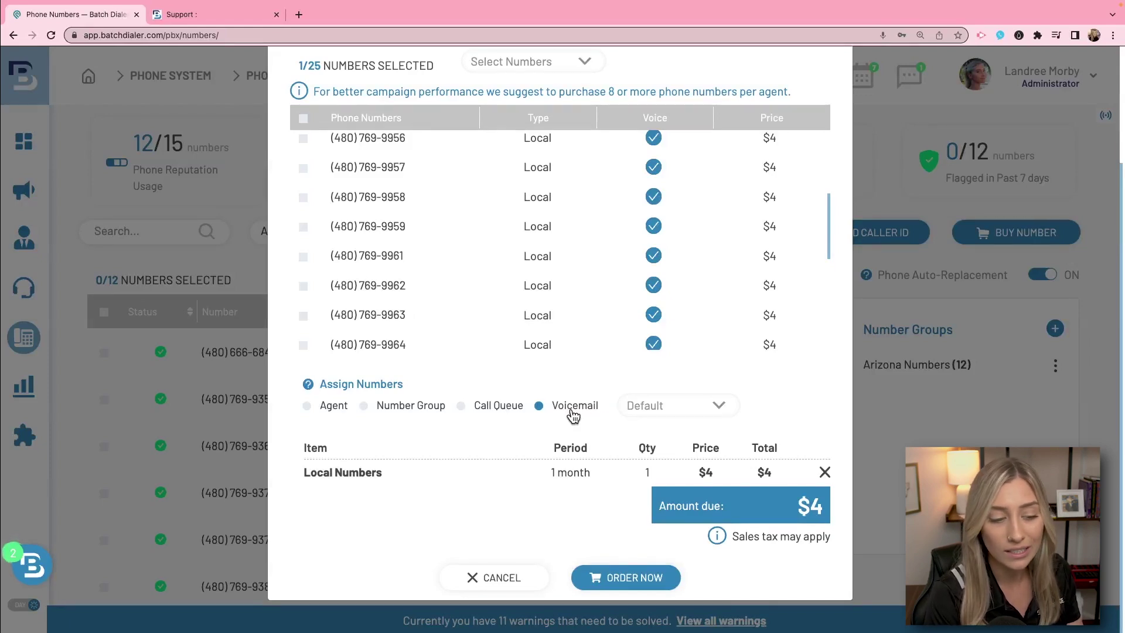
click(670, 405)
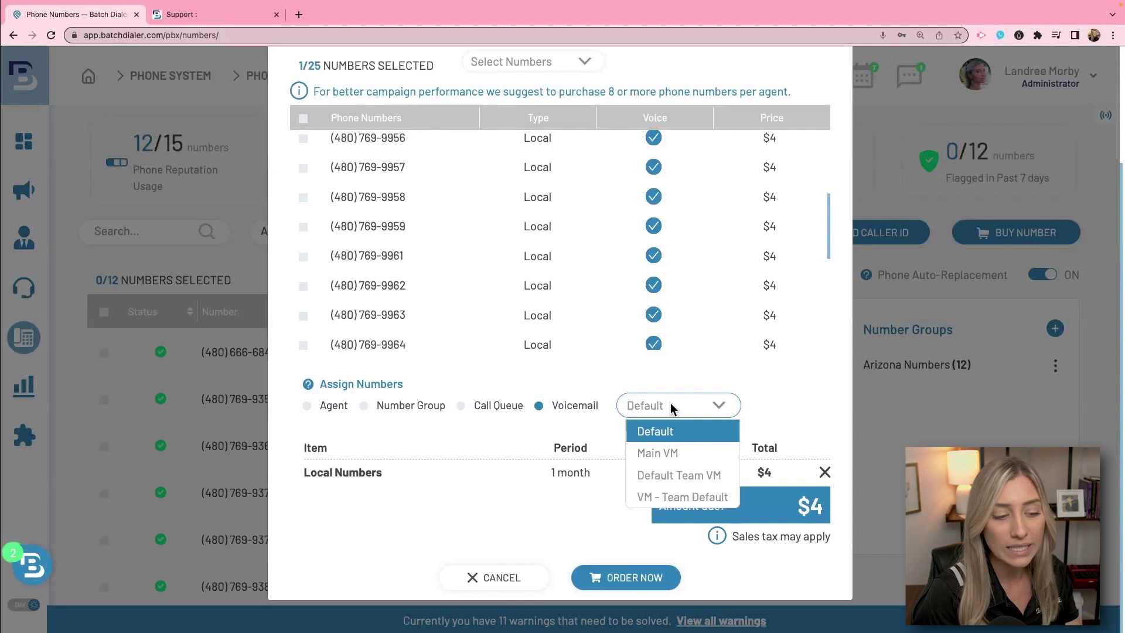
click(681, 495)
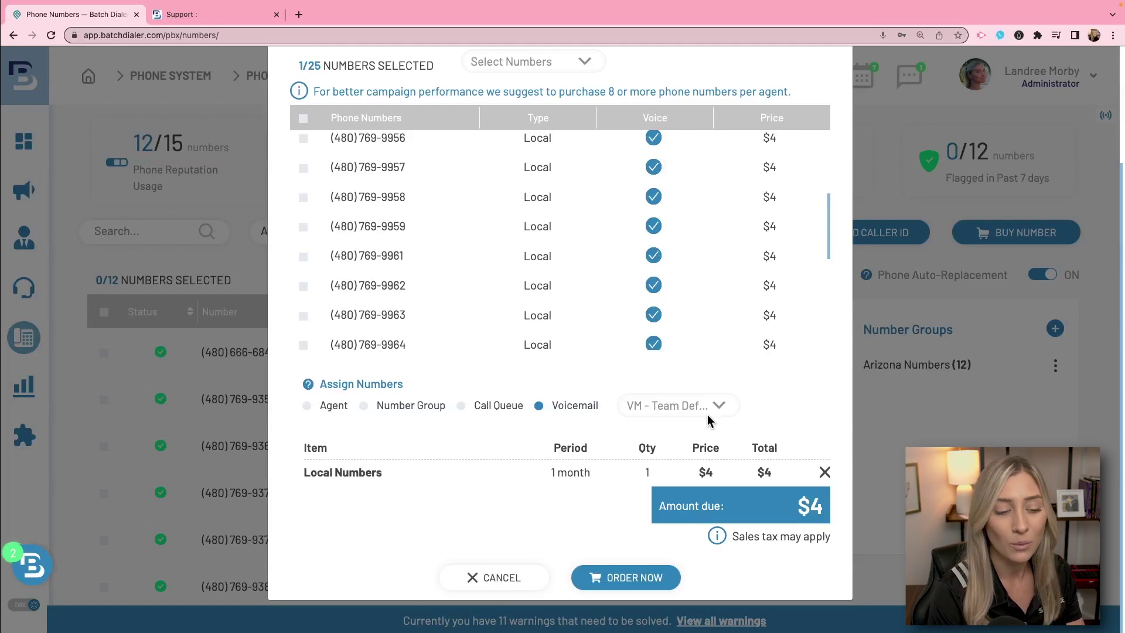
click(656, 577)
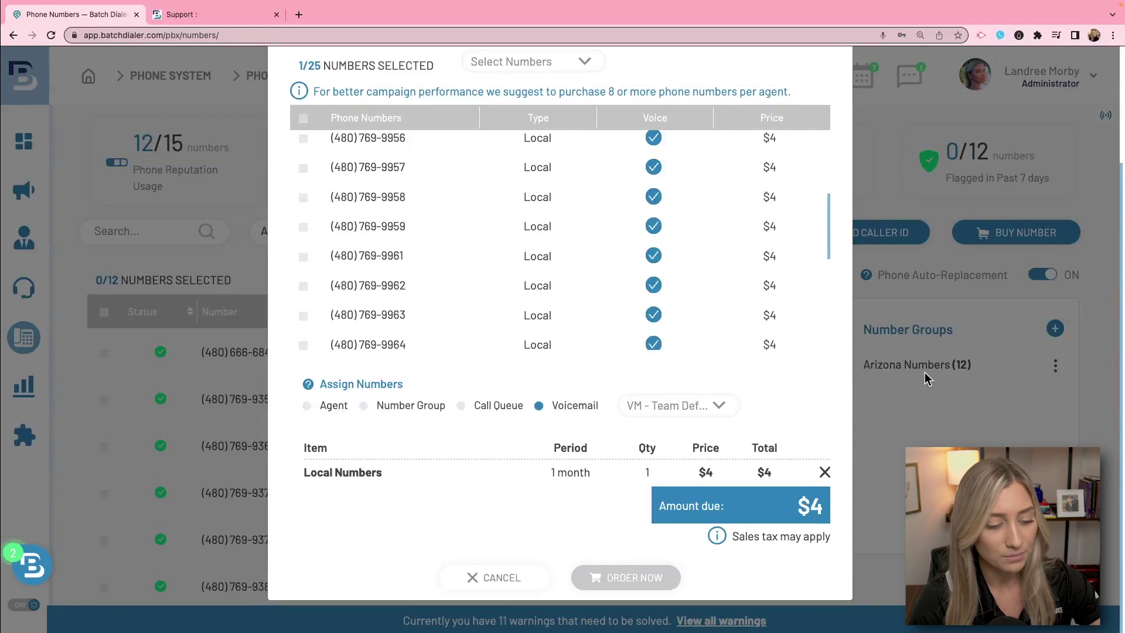
click(836, 97)
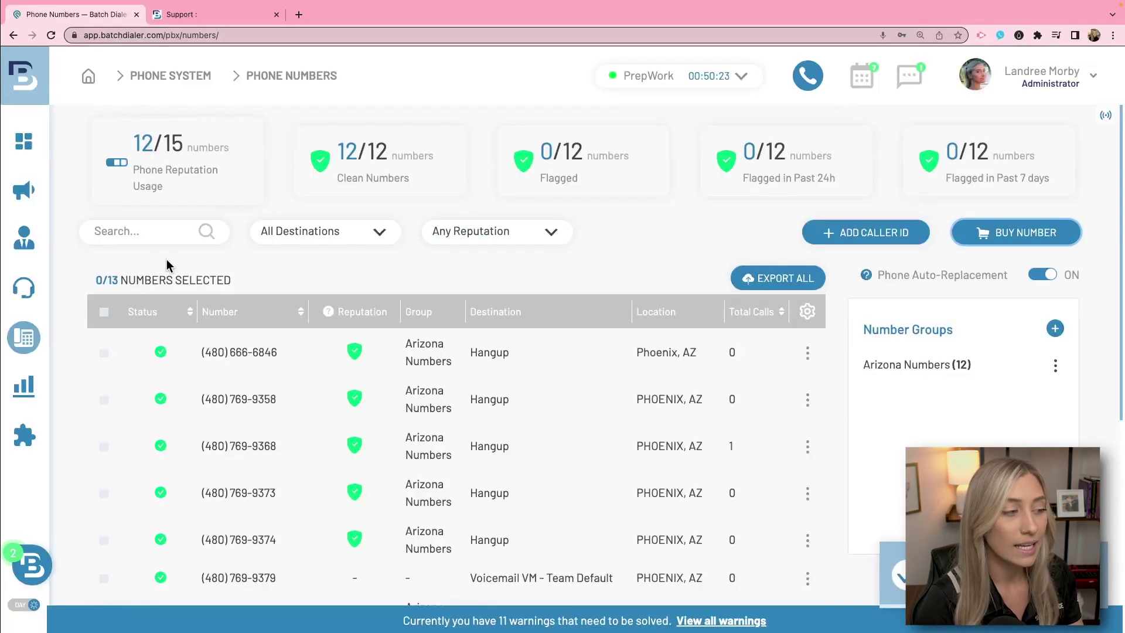
Select the number routed to the "VM - Team Default" voicemail in the phone number list and view its available actions
mouse_move(60, 245)
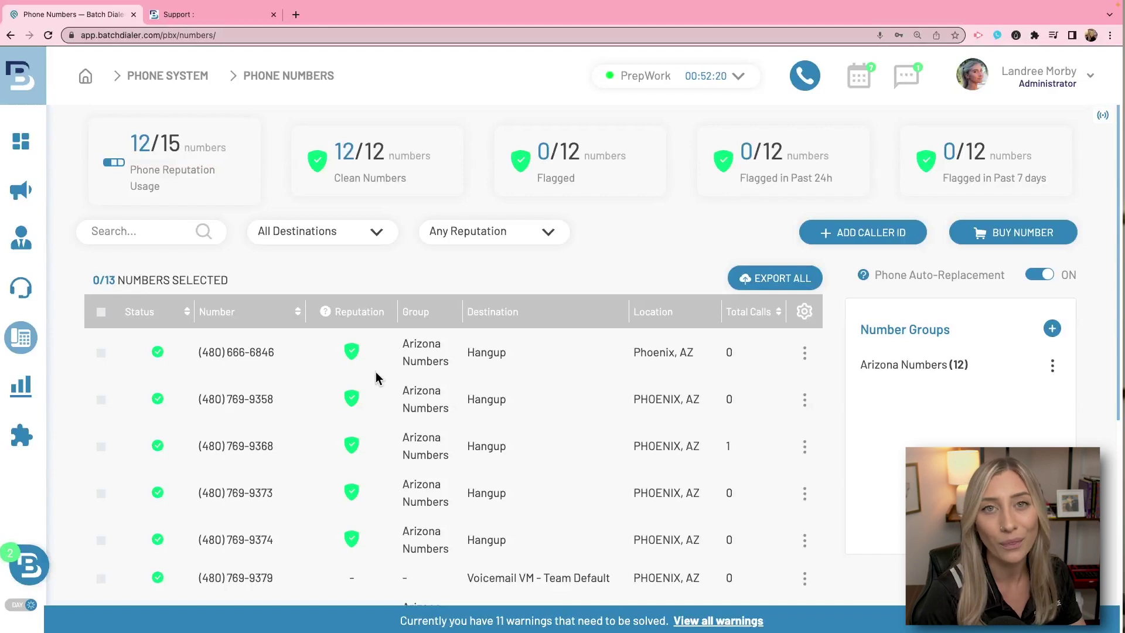
scroll(391, 375, down, 4)
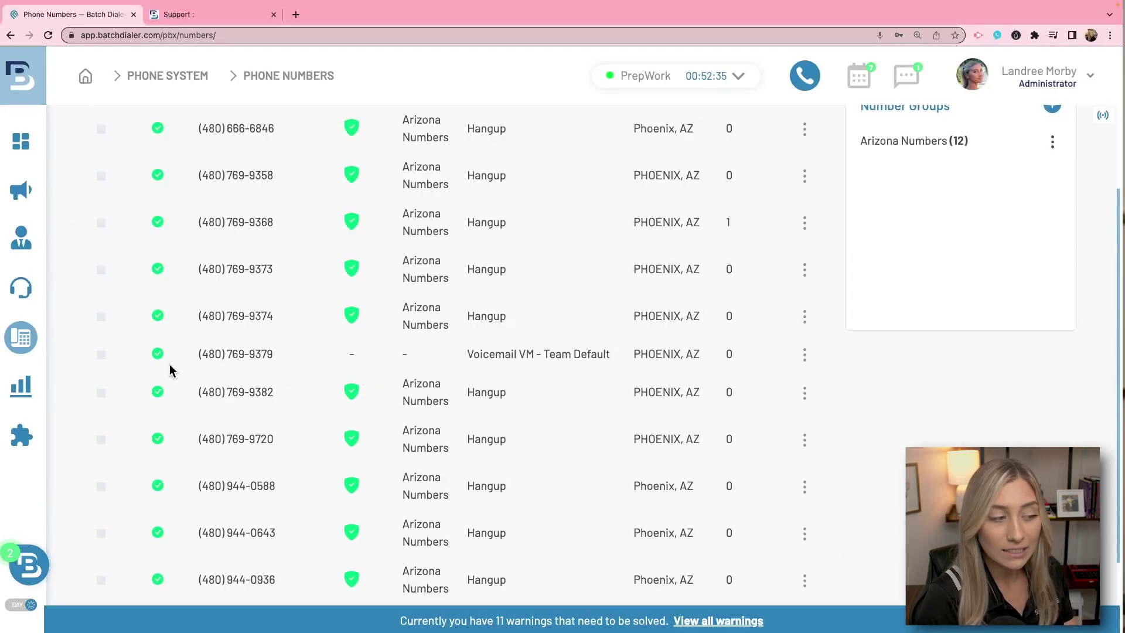
click(102, 359)
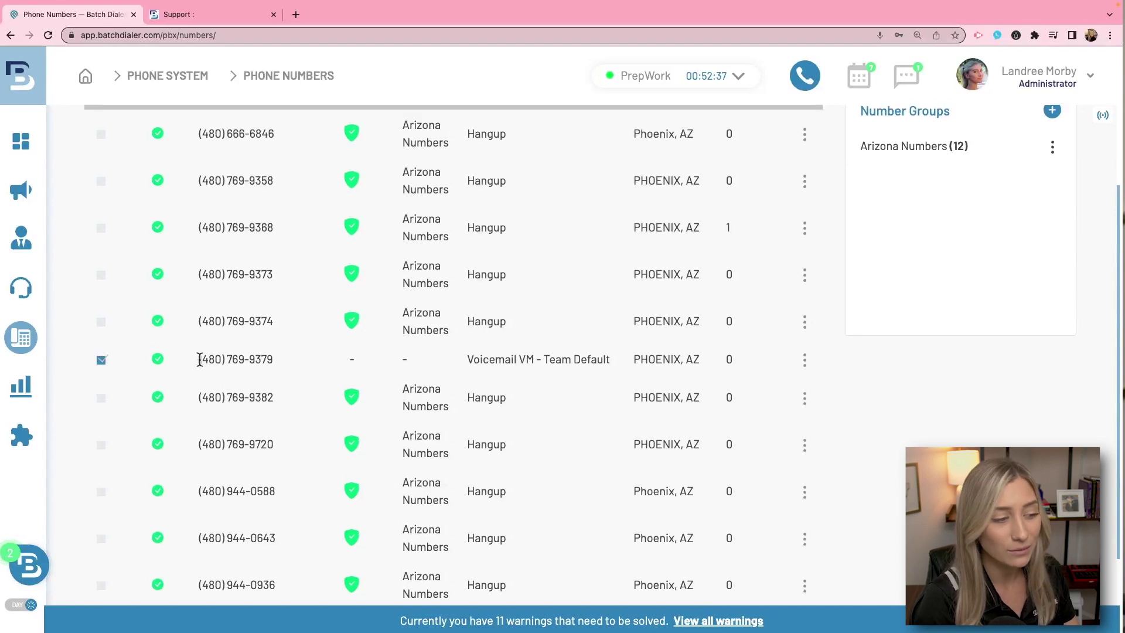
scroll(276, 373, up, 4)
click(290, 280)
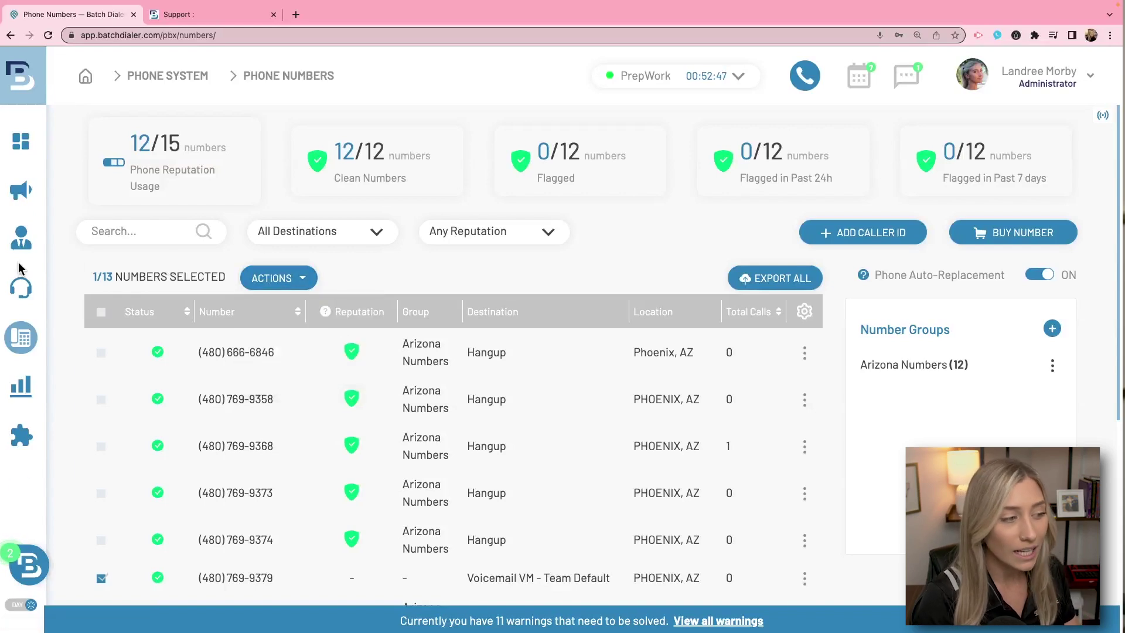
Go to the contact lists and start importing contacts
mouse_move(17, 243)
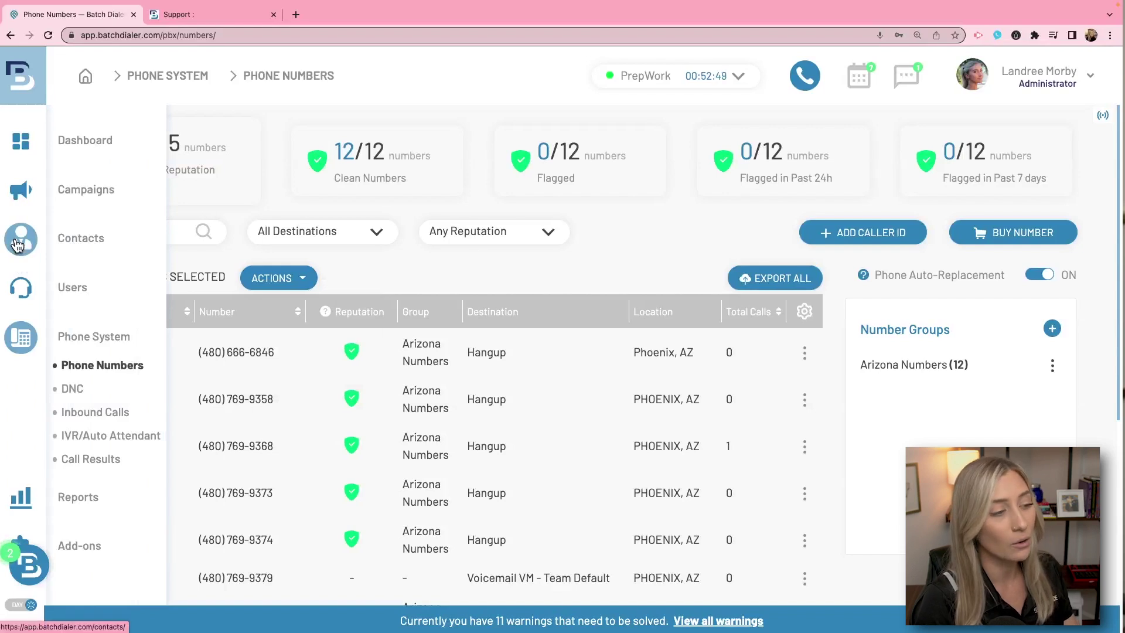
click(17, 243)
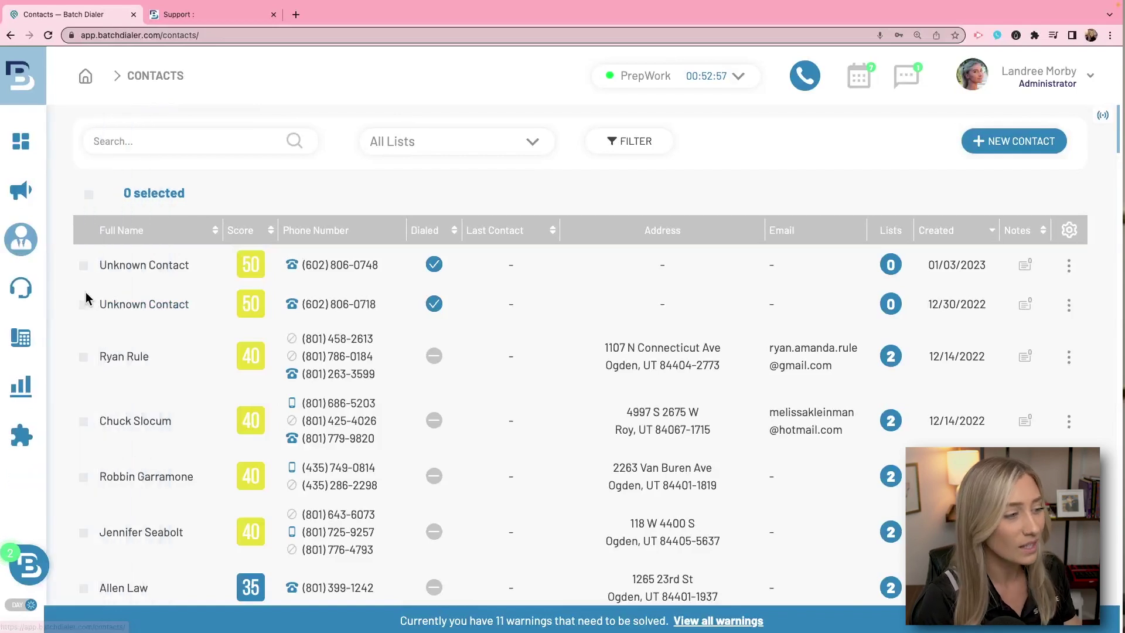
click(93, 292)
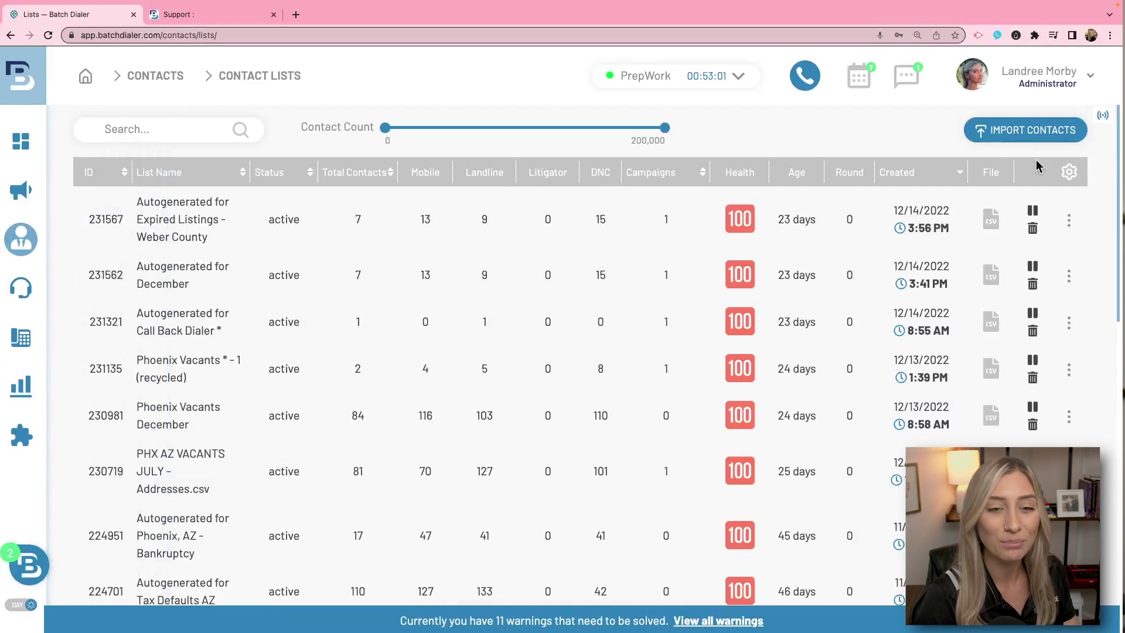
click(1036, 132)
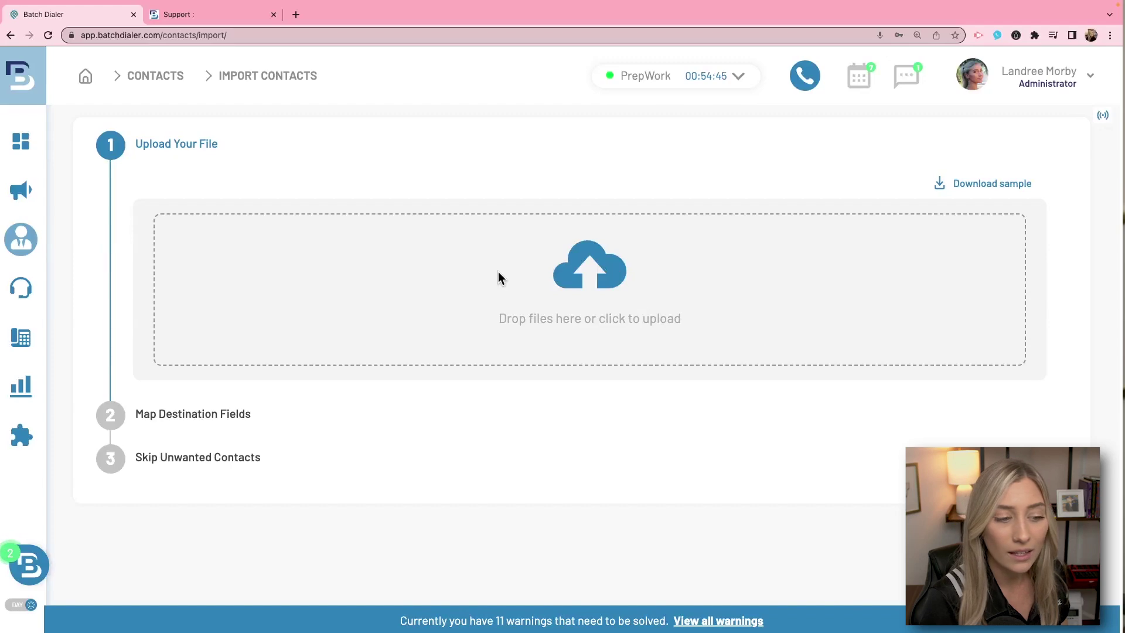
Upload the file "TUCSON, AZ Vacant High Equity 5_3_22 - Tucson, AZ vacant high equity 5_3_22 (1).csv" from Downloads for the contact import
click(768, 274)
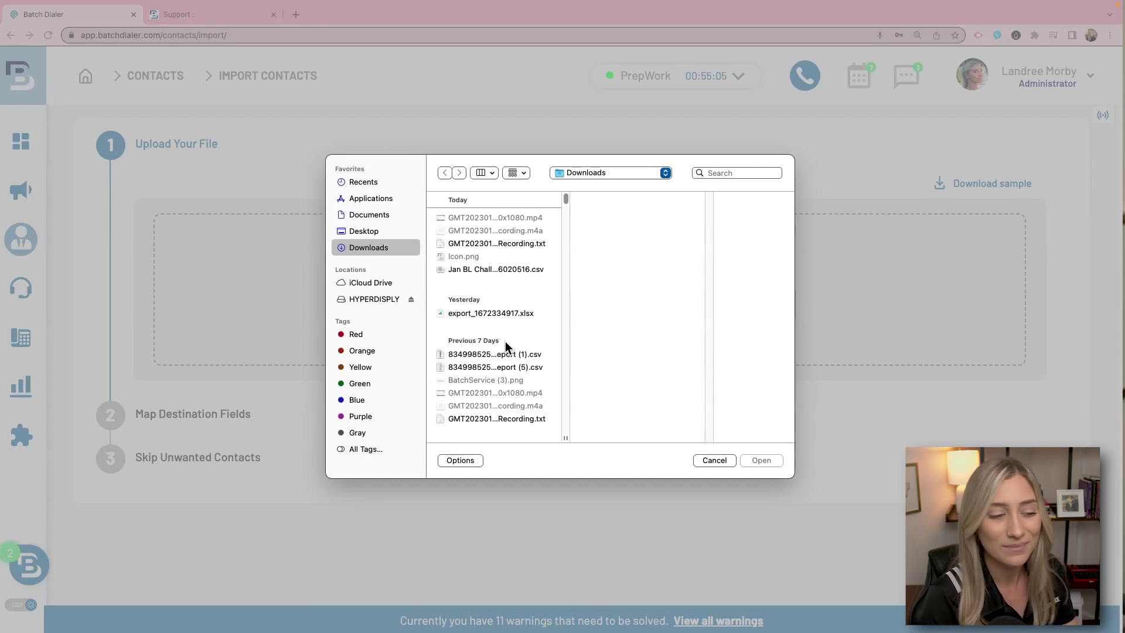
scroll(508, 375, down, 15)
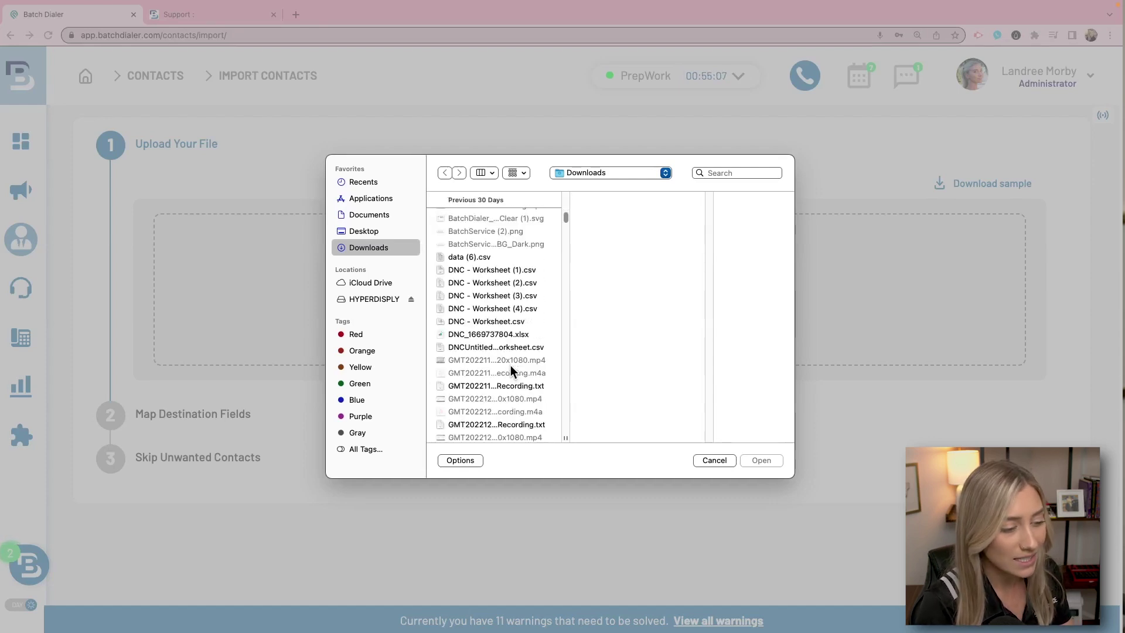
scroll(510, 370, down, 5)
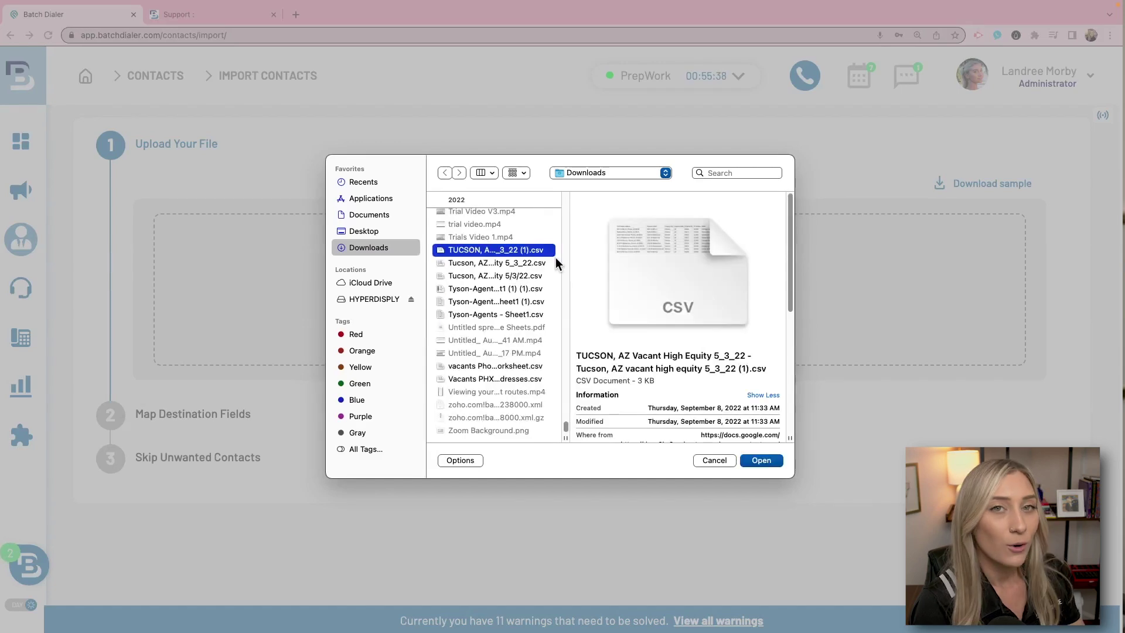
click(761, 460)
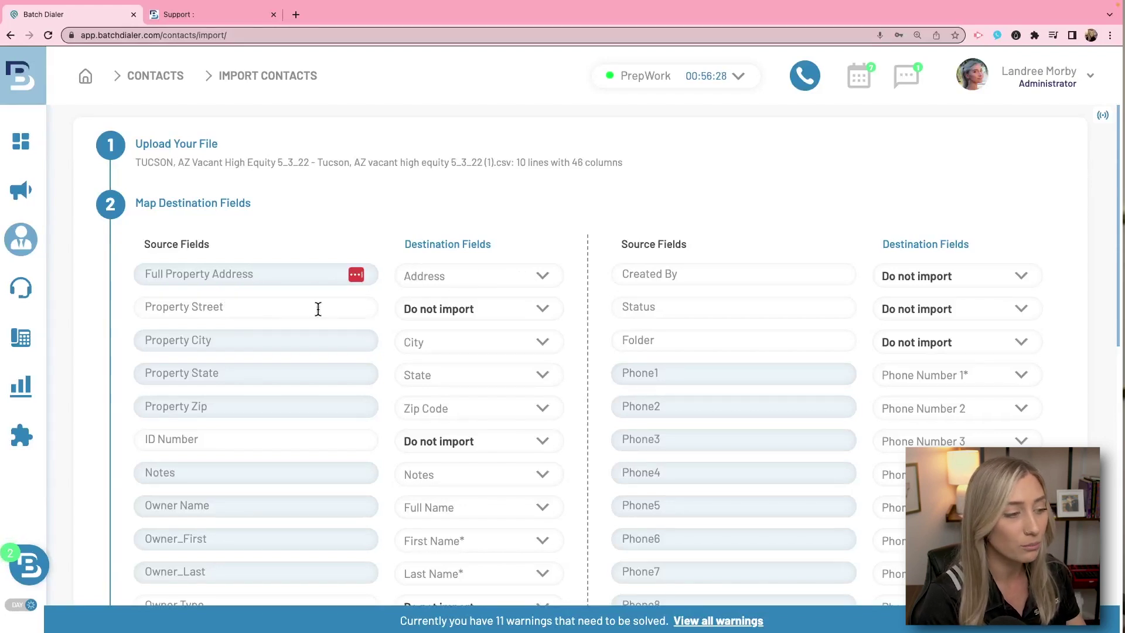
Map the Property Street source field to the Address destination field
click(488, 310)
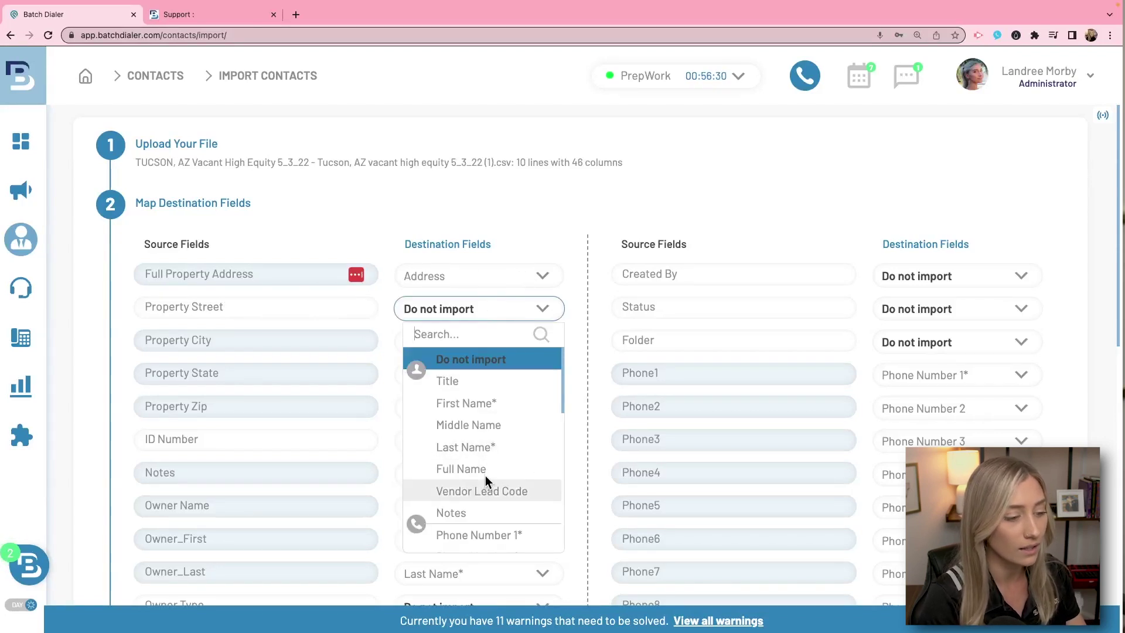
scroll(493, 409, down, 5)
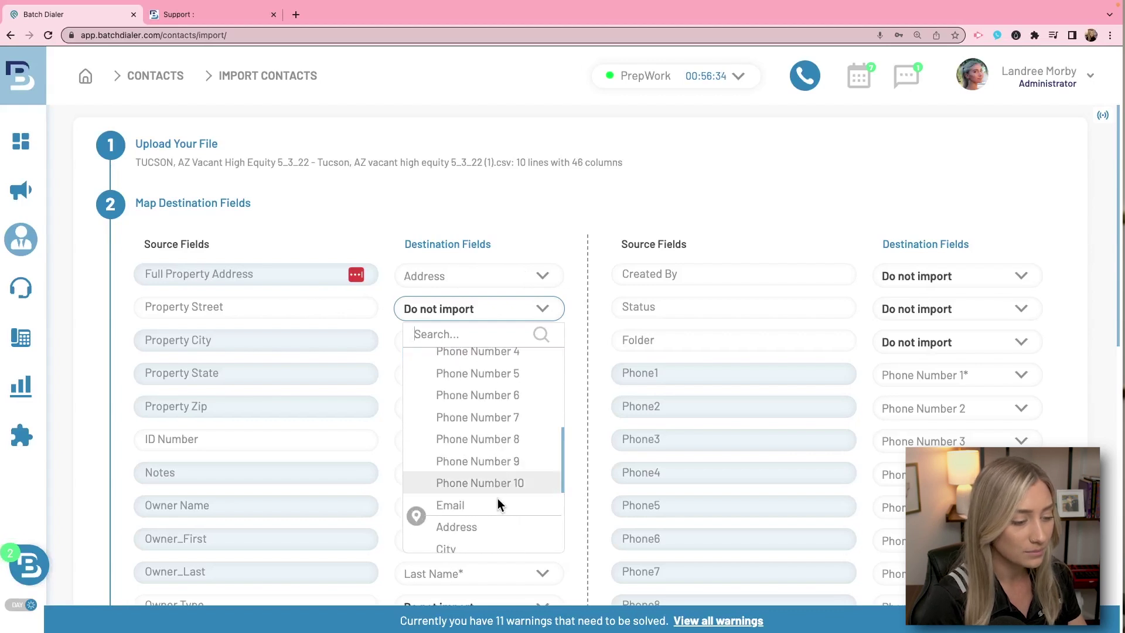
scroll(496, 484, down, 2)
click(483, 428)
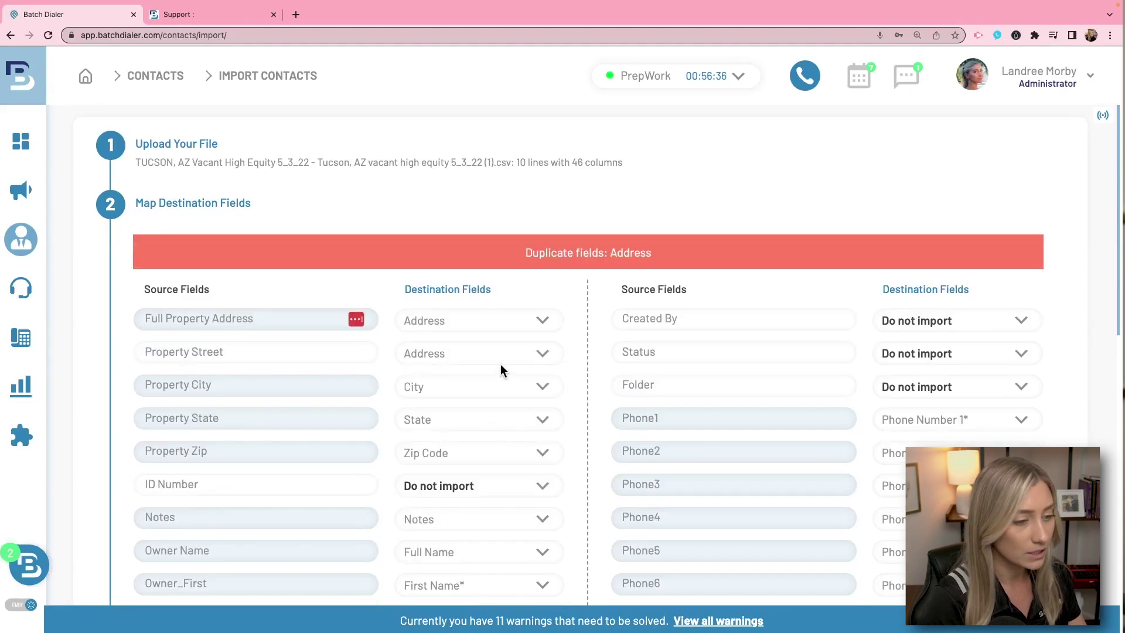
click(434, 394)
click(488, 387)
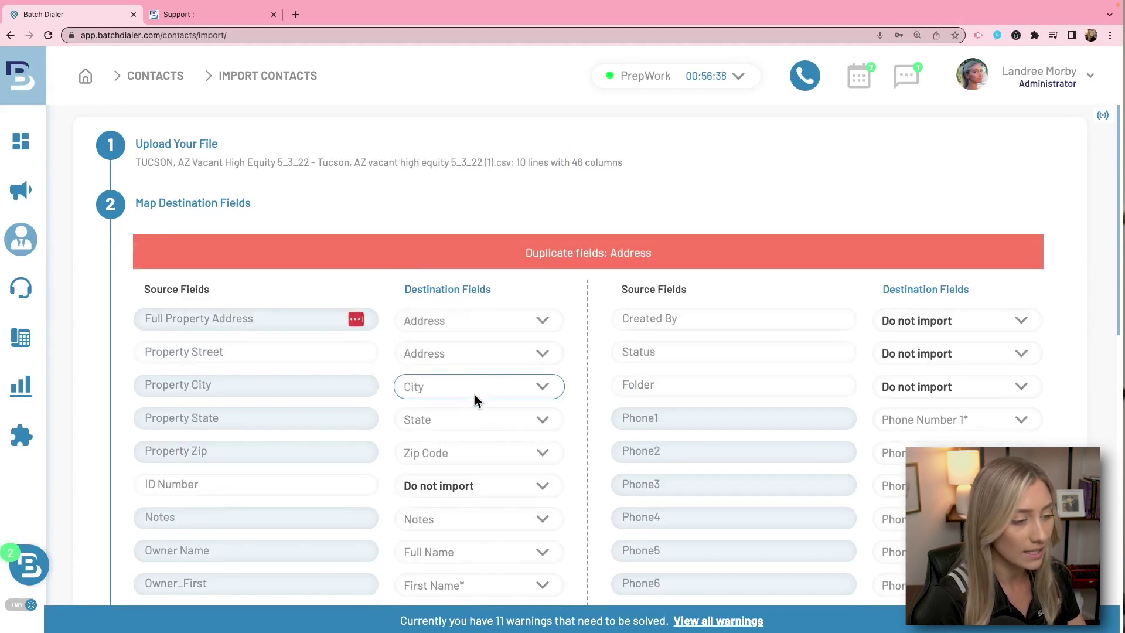
Set the Full Property Address source field to "Do not import" to clear the duplicate Address mapping
scroll(504, 451, down, 2)
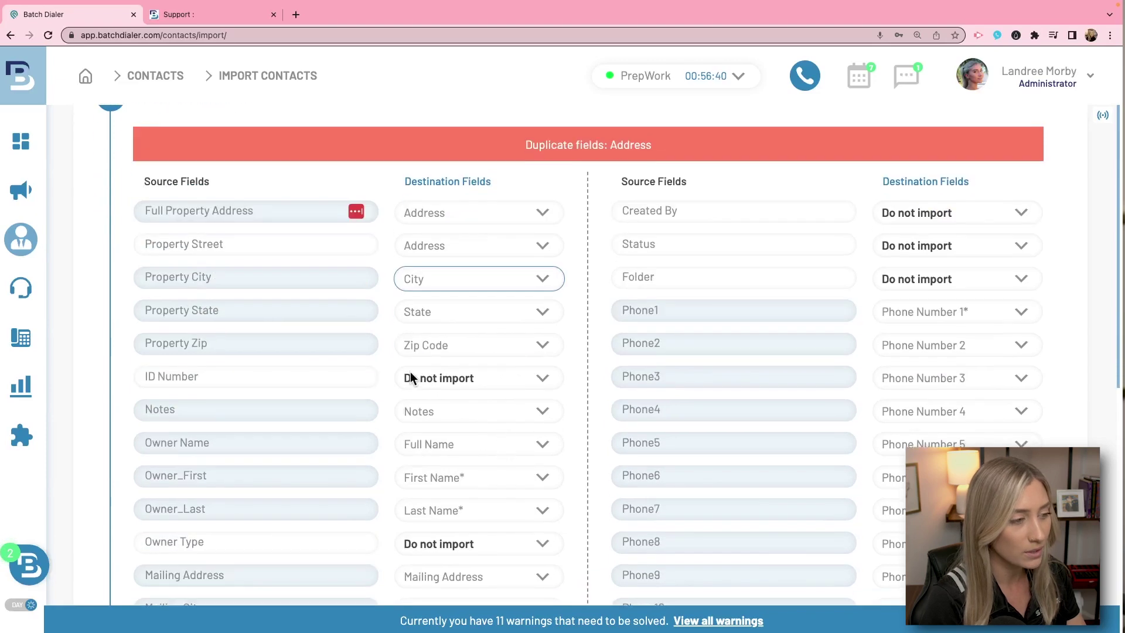
click(455, 213)
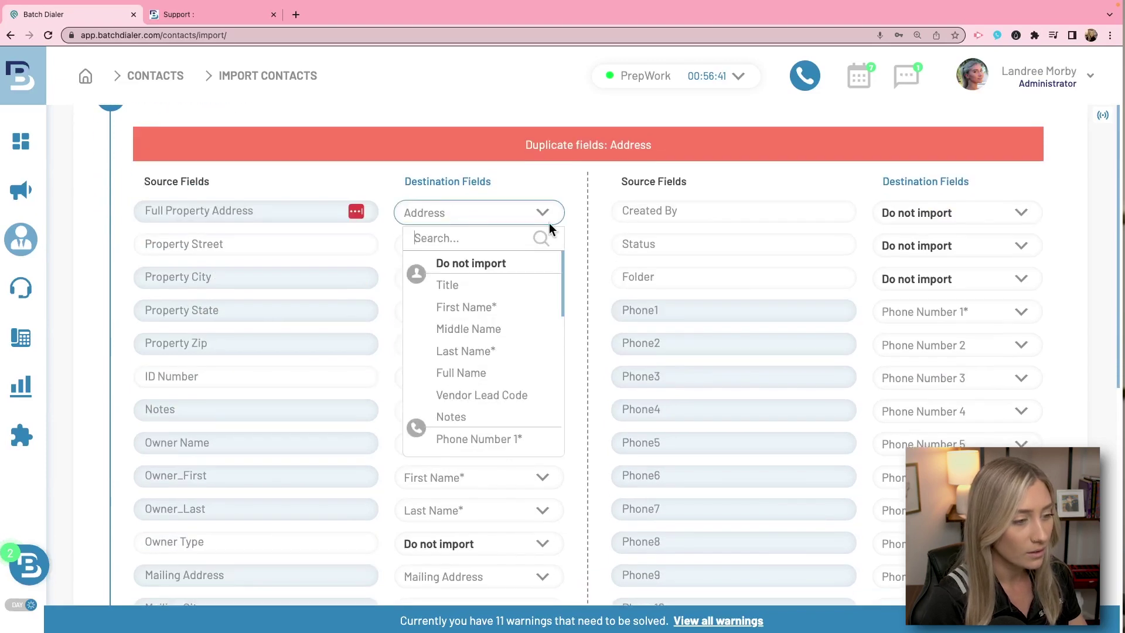
click(498, 263)
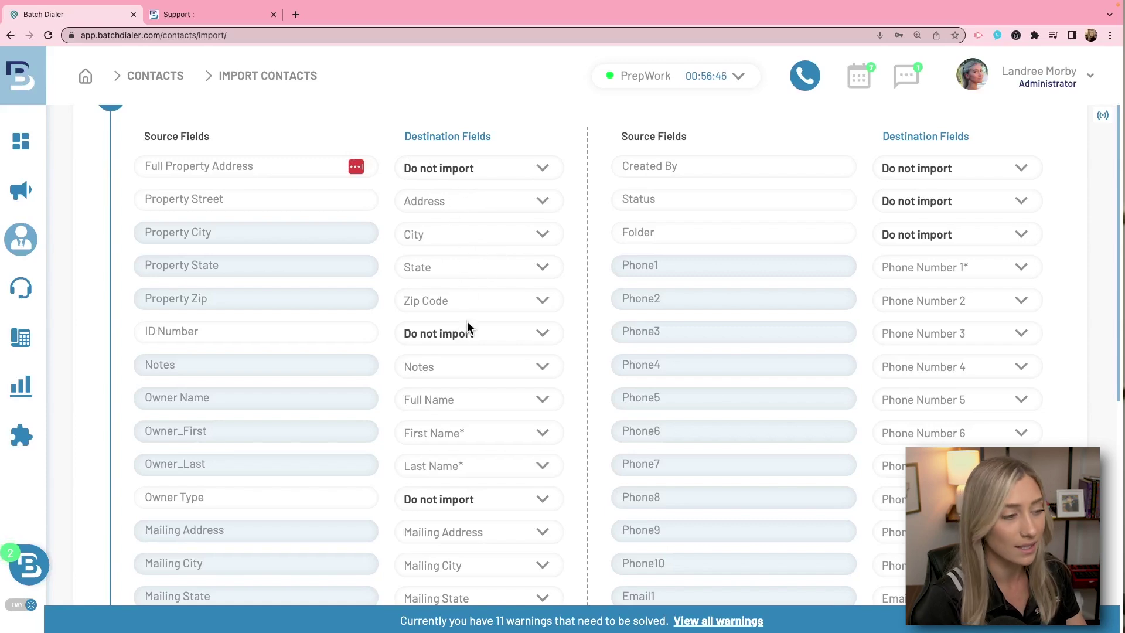
Review the remaining owner, mailing, phone and email field mappings, and continue to the options for skipping unwanted contacts
scroll(467, 326, down, 2)
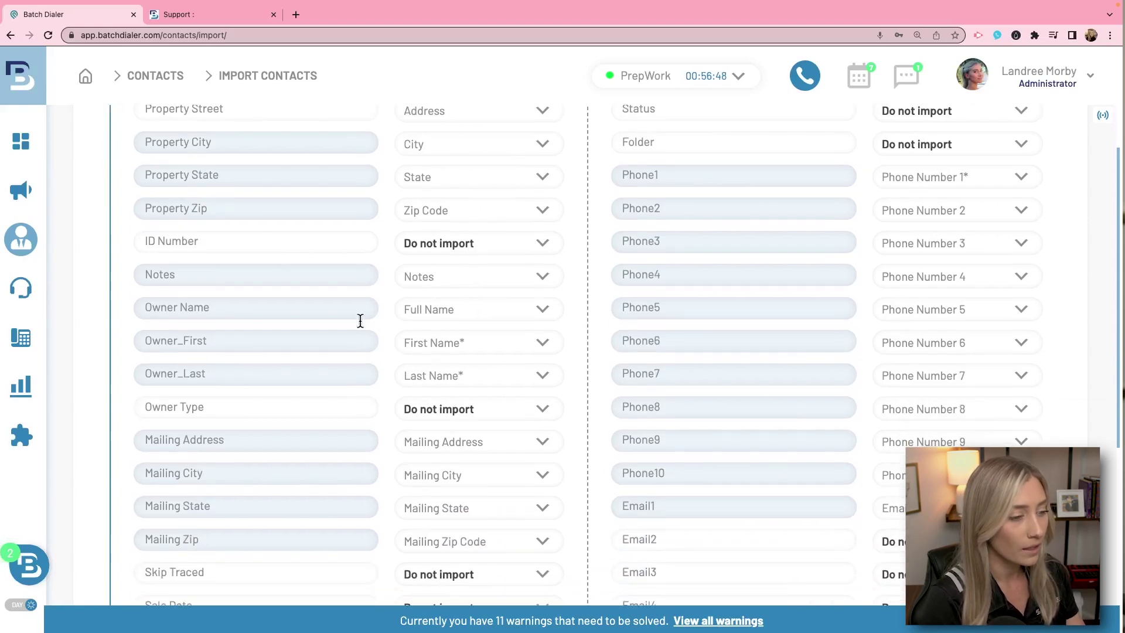
scroll(389, 381, down, 5)
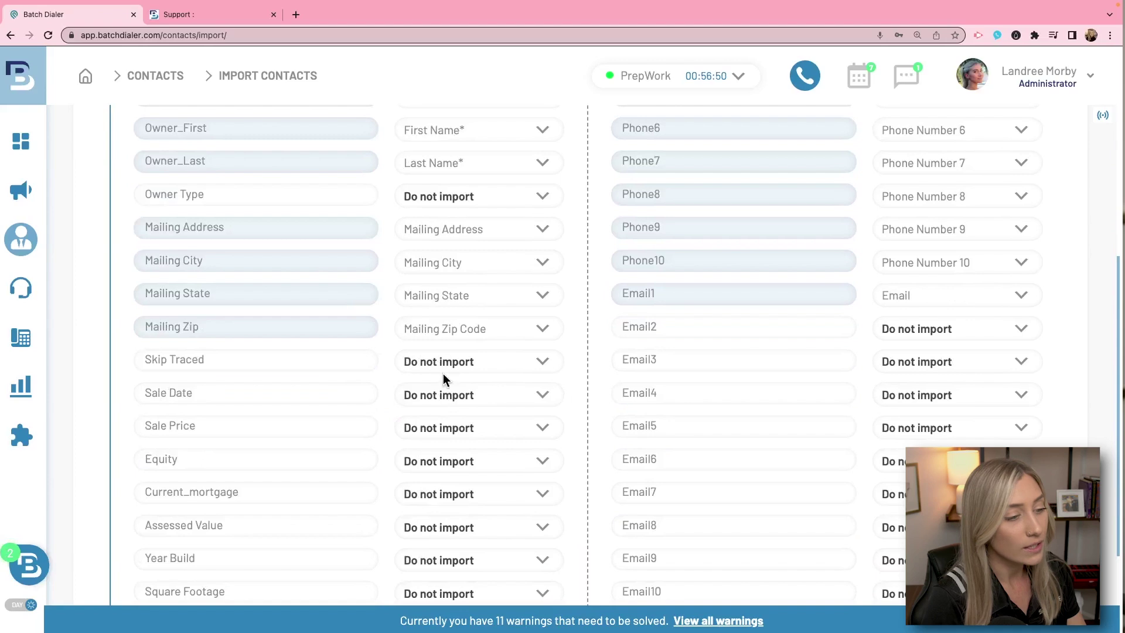
scroll(837, 416, up, 4)
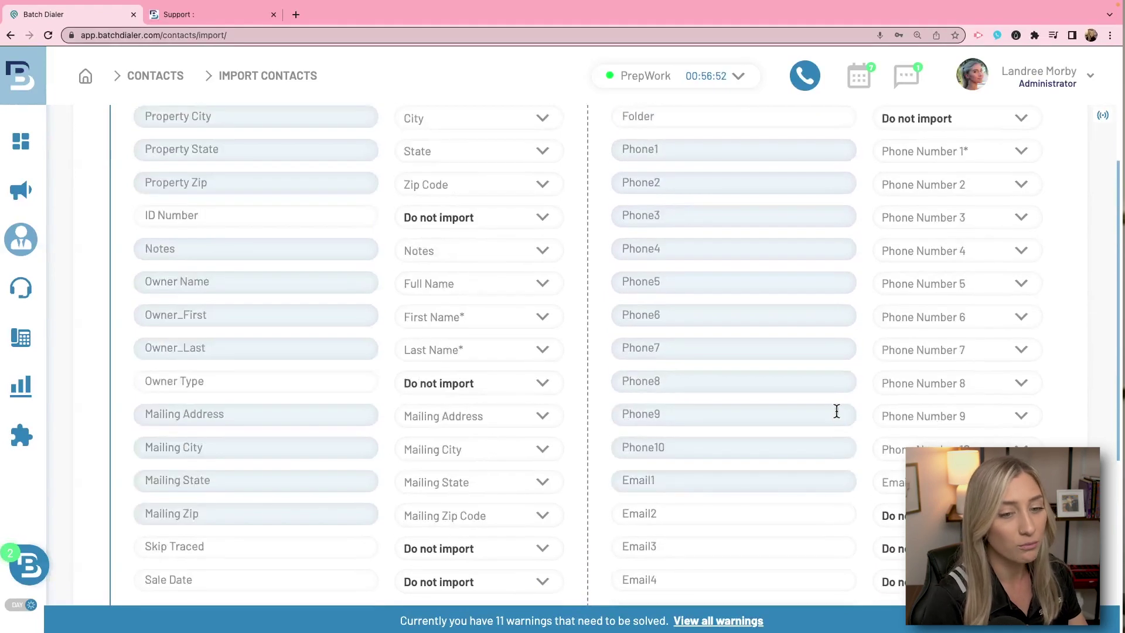
scroll(838, 375, up, 5)
scroll(777, 281, down, 10)
scroll(778, 281, down, 4)
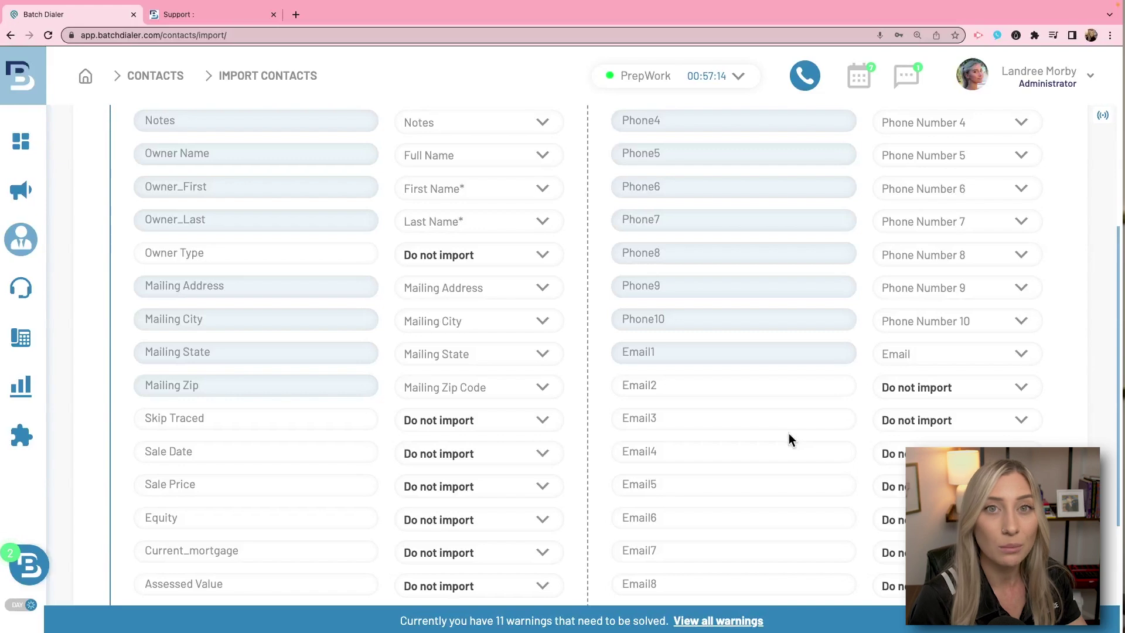
scroll(787, 433, down, 4)
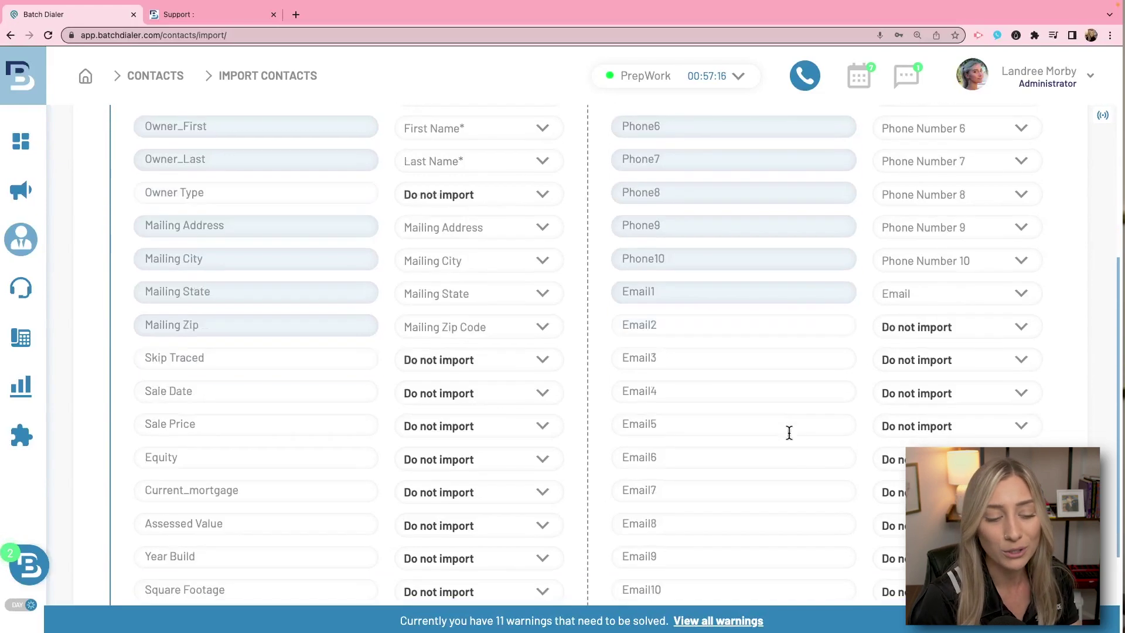
click(627, 503)
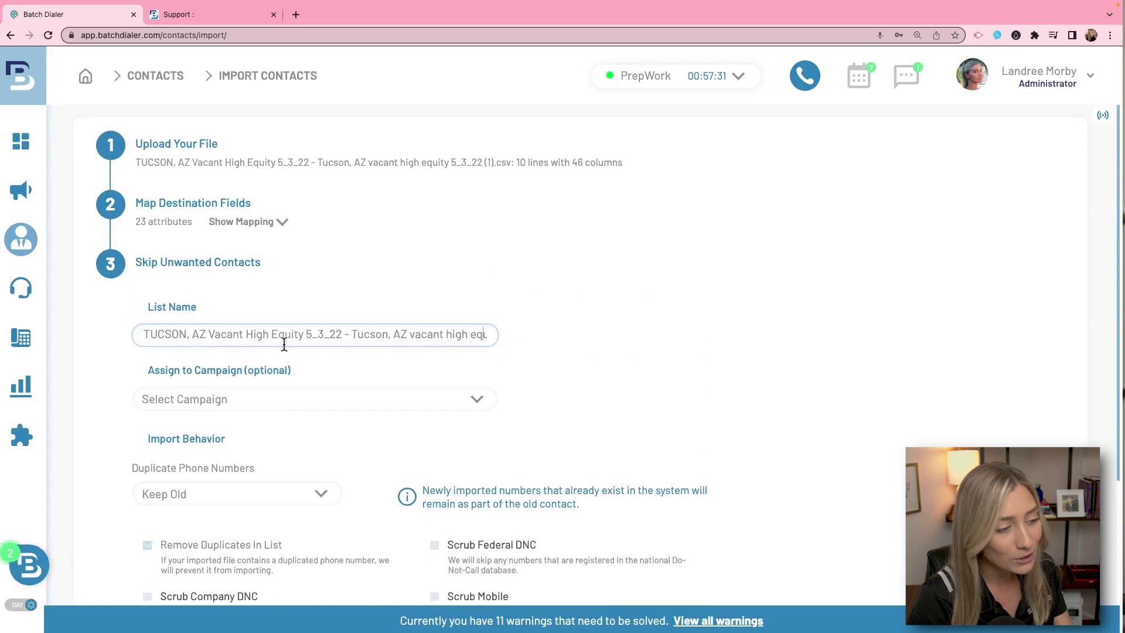
Shorten the list name to "TUCSON, AZ Vacant High Equity" and choose Keep Old for duplicate phone numbers
drag(304, 334, 509, 339)
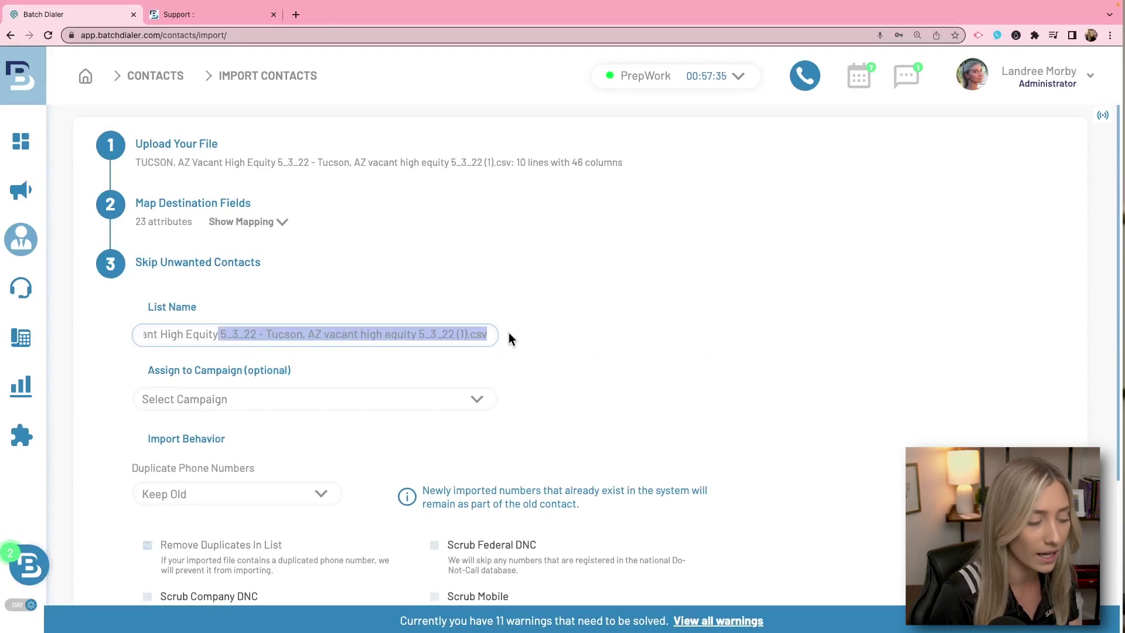
key(BackSpace)
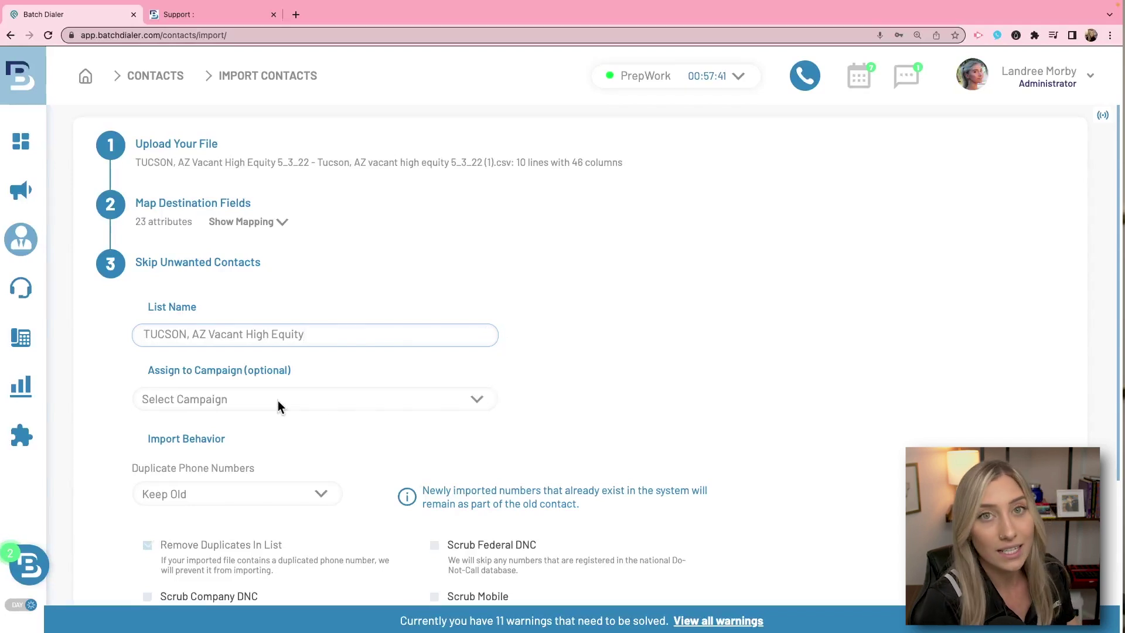
scroll(277, 400, down, 5)
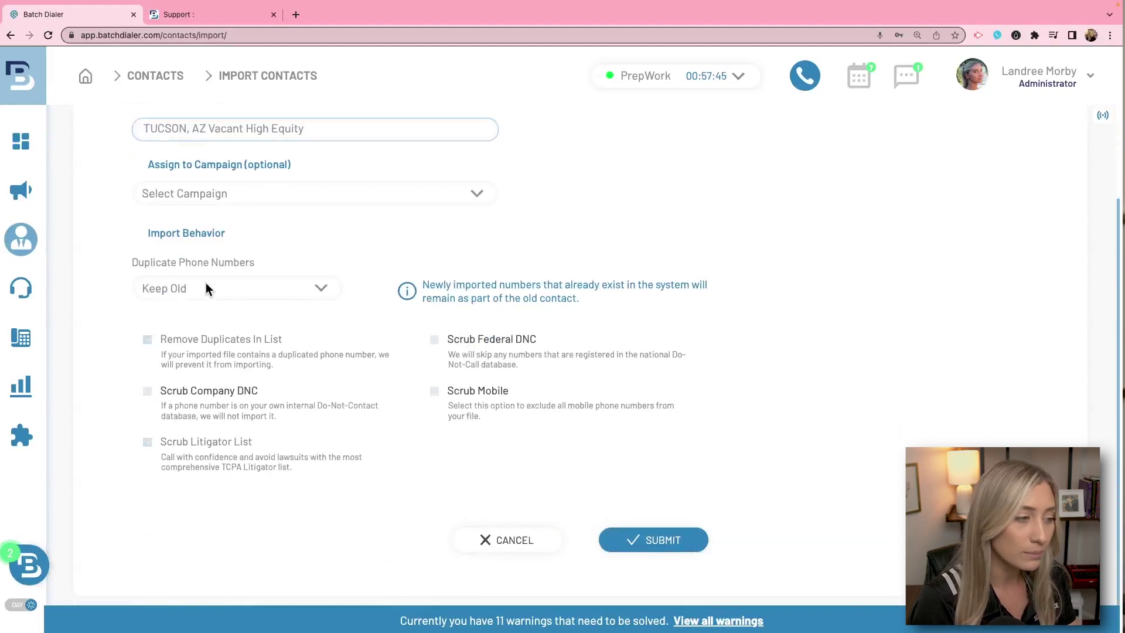
click(262, 292)
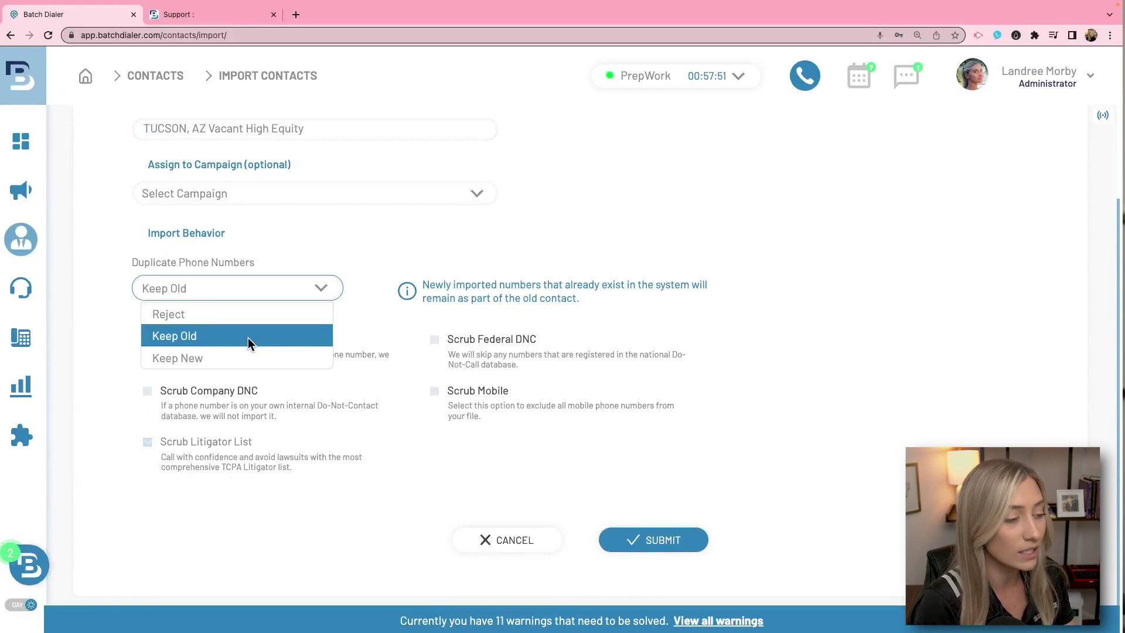
click(205, 337)
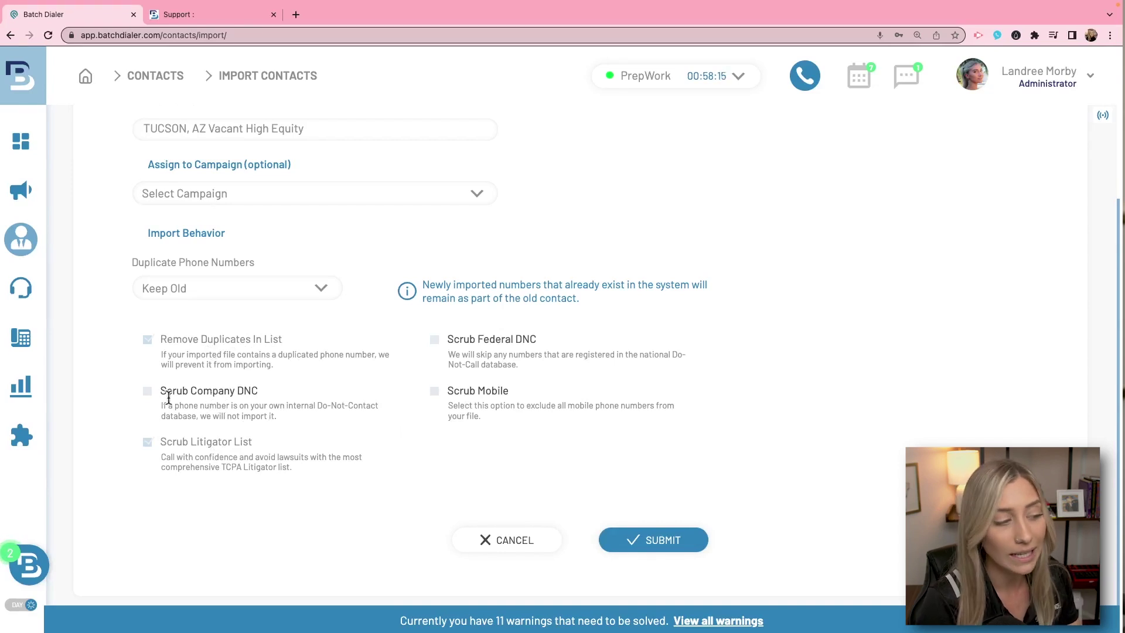
Enable Scrub Company DNC for the import, submit it, and dismiss the upload summary
mouse_move(23, 380)
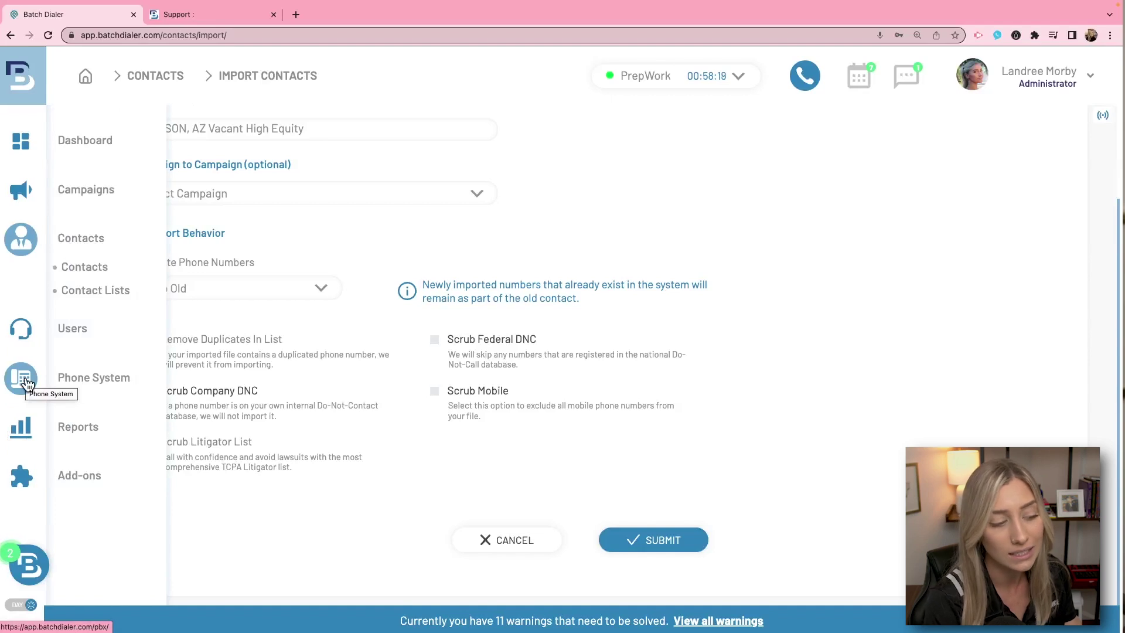
click(150, 391)
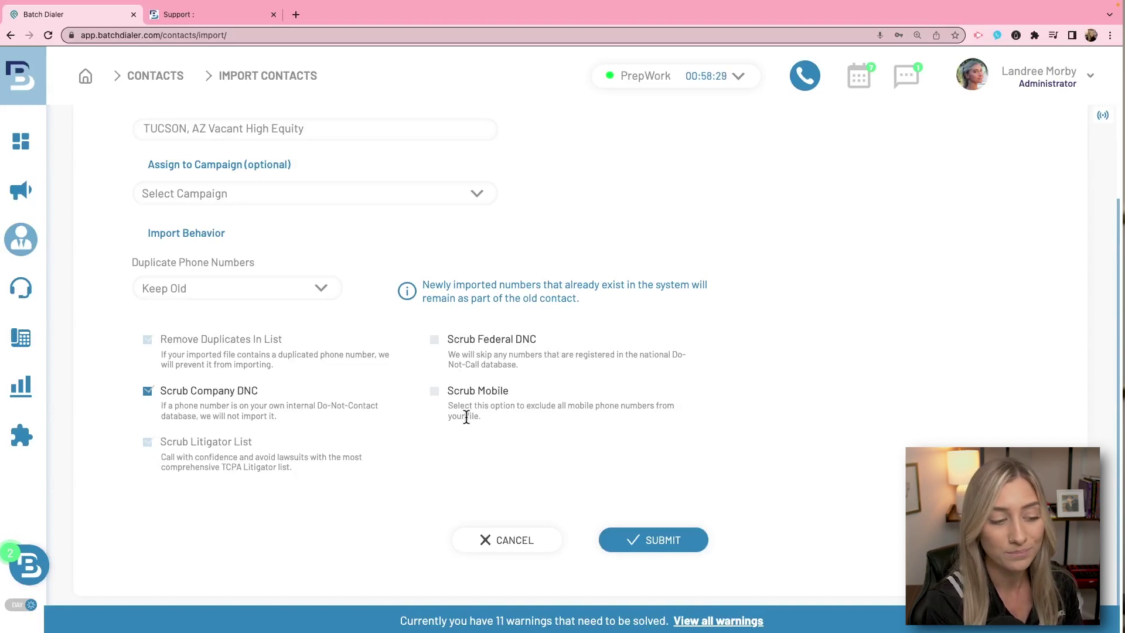
click(660, 540)
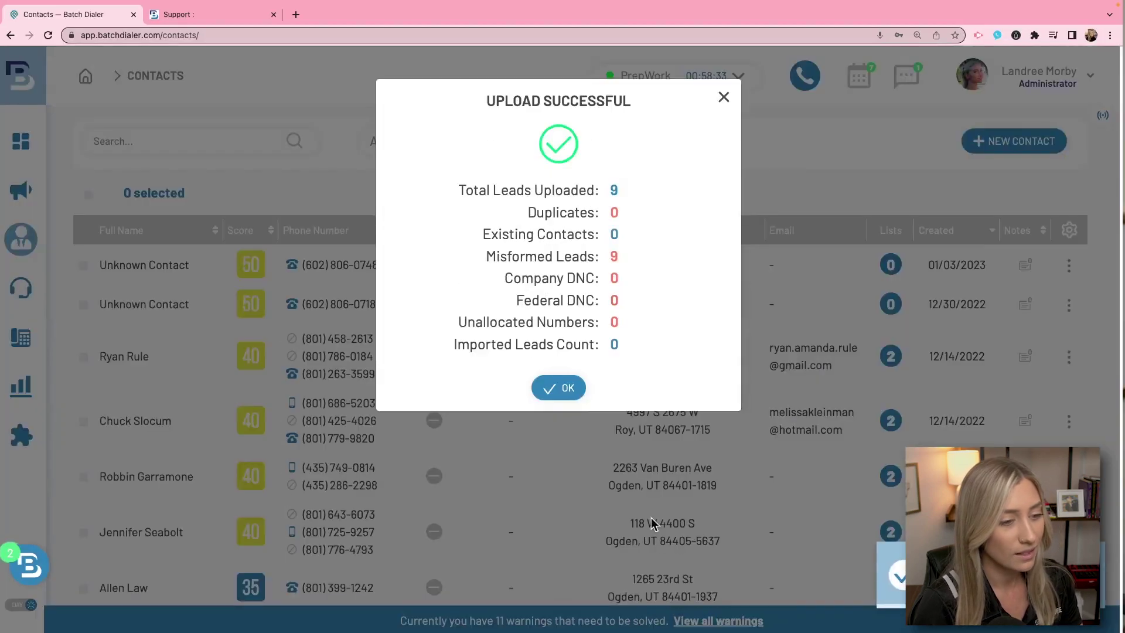
click(557, 388)
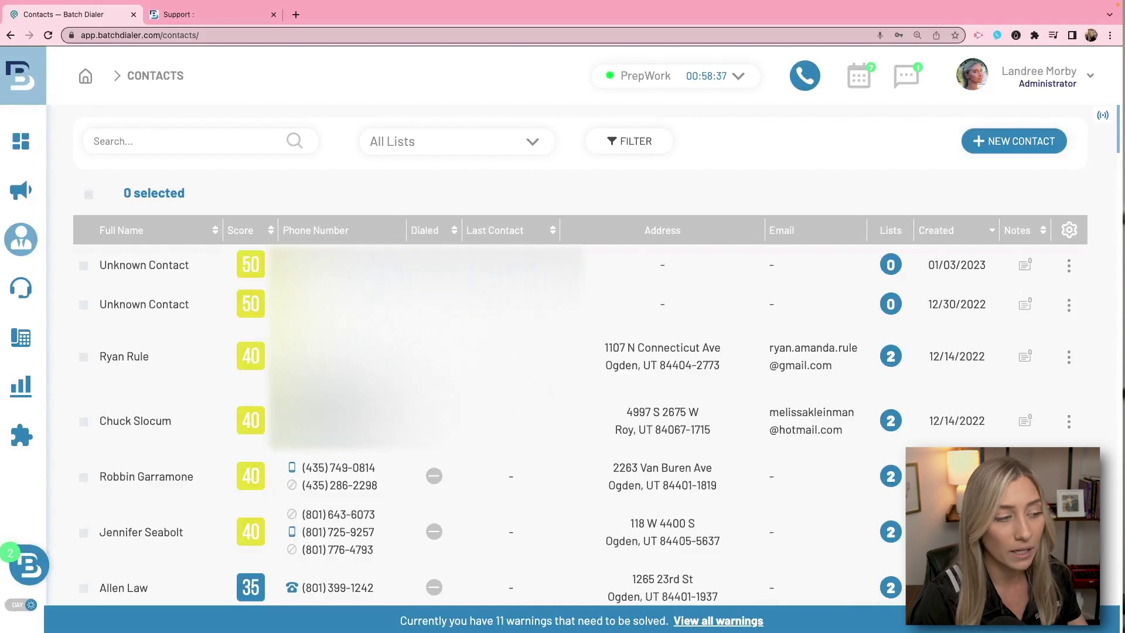
mouse_move(35, 243)
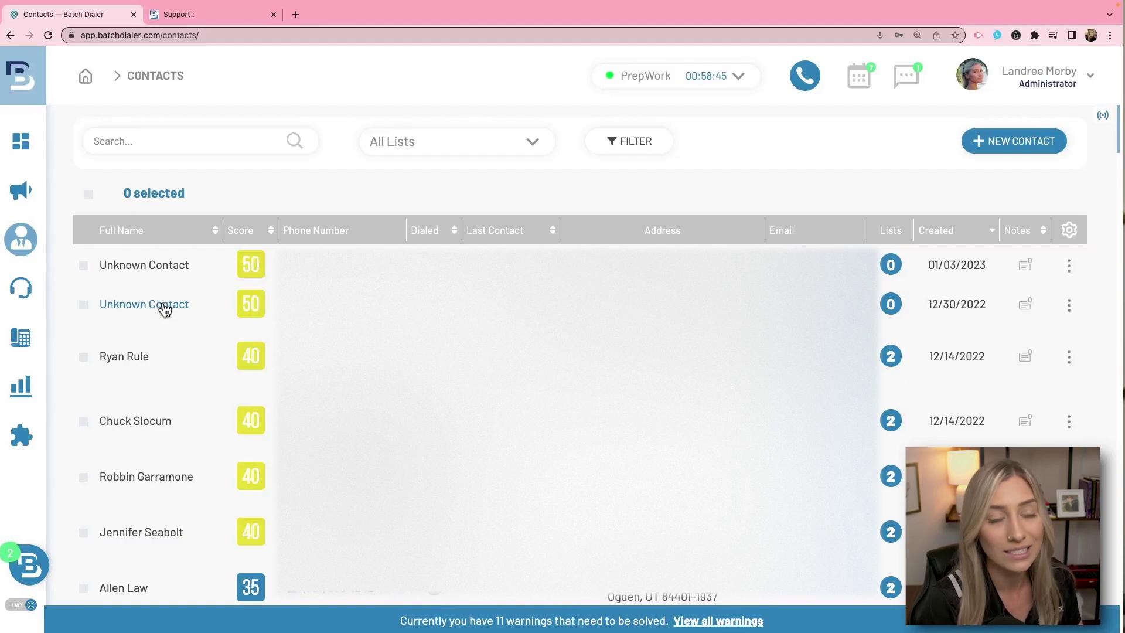
click(132, 356)
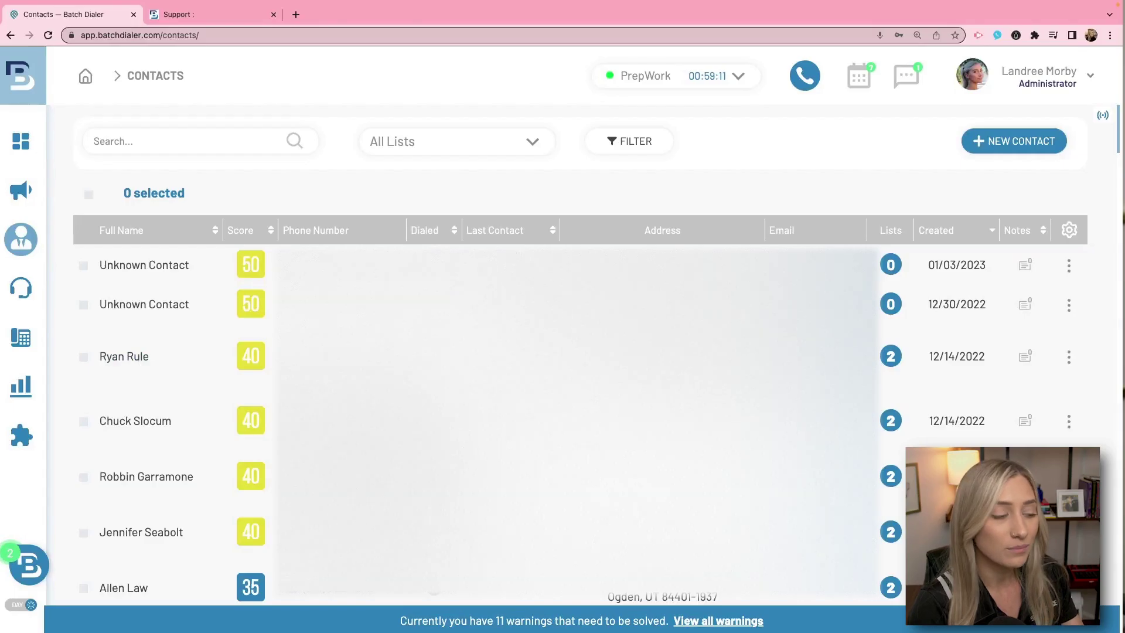
Start a new campaign and set its dialing mode to Predictive Dialer
click(19, 195)
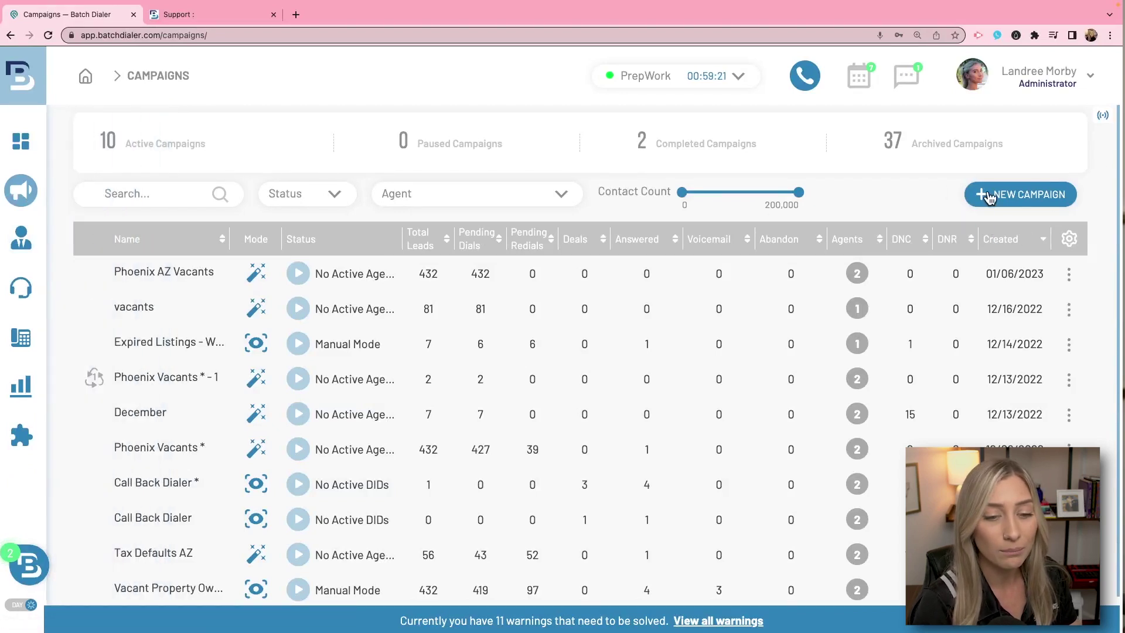
click(1025, 199)
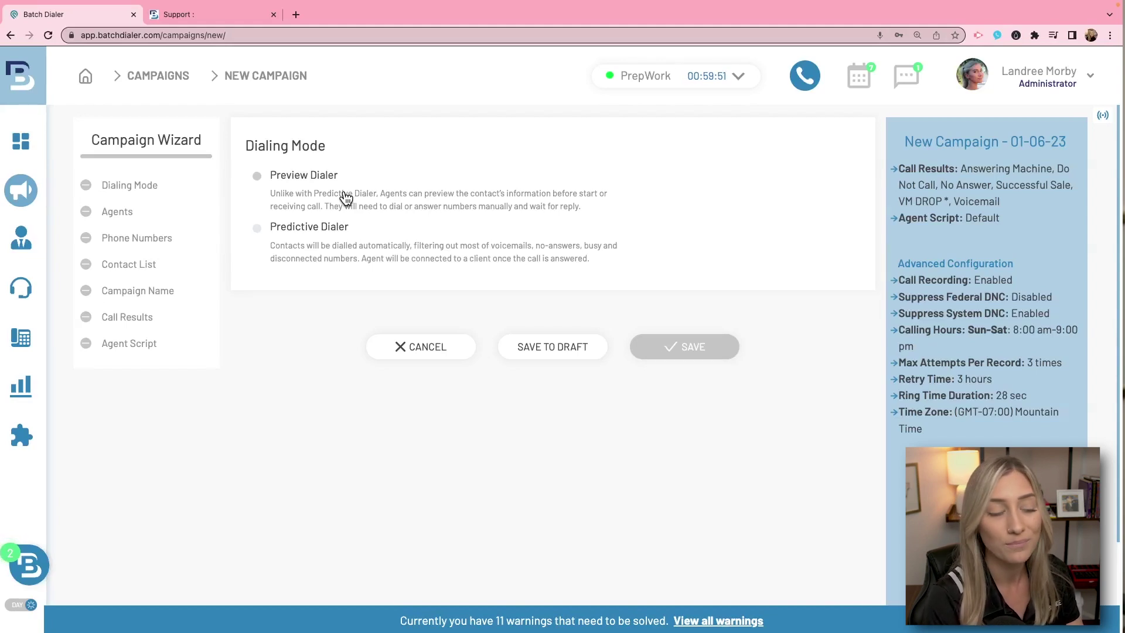
click(332, 236)
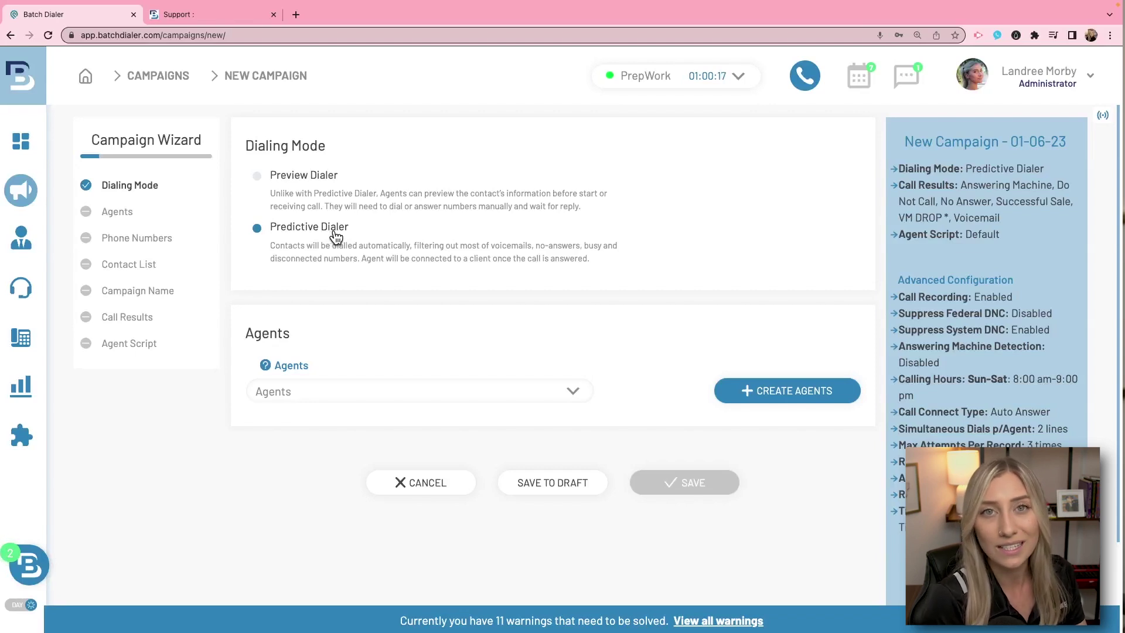
Assign both listed agents to the new campaign
click(341, 391)
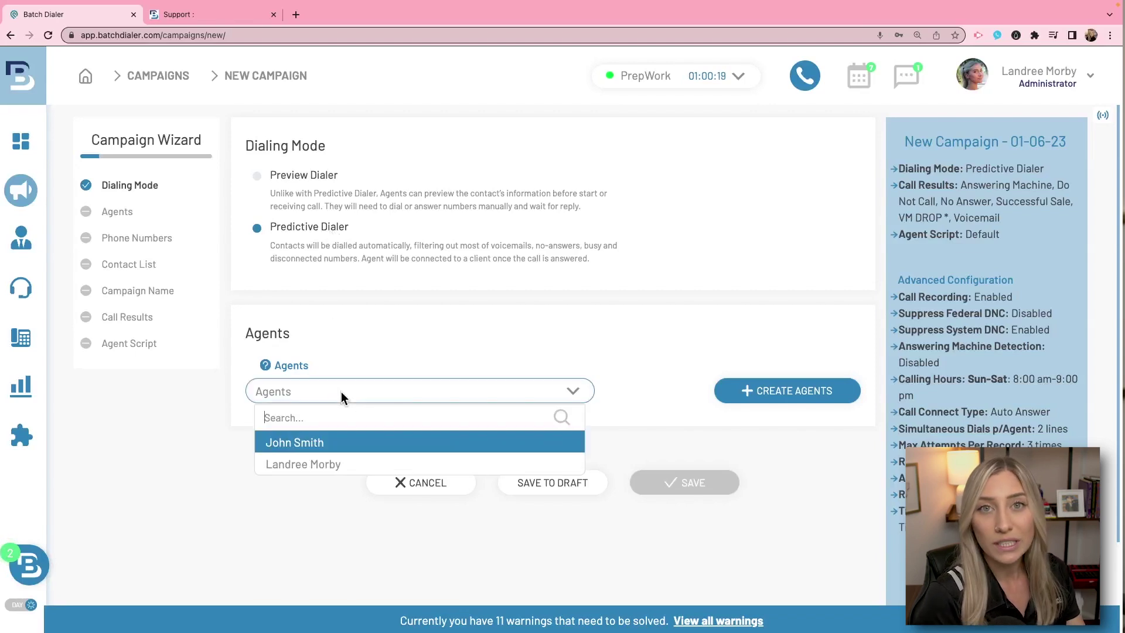
scroll(341, 391, down, 2)
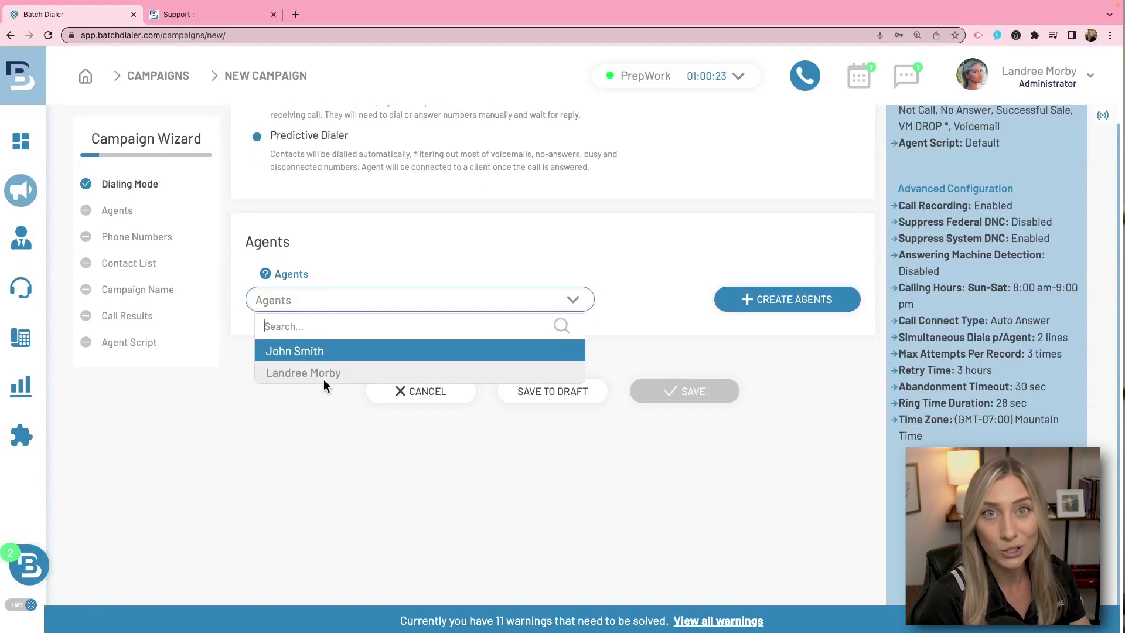
click(323, 378)
click(320, 354)
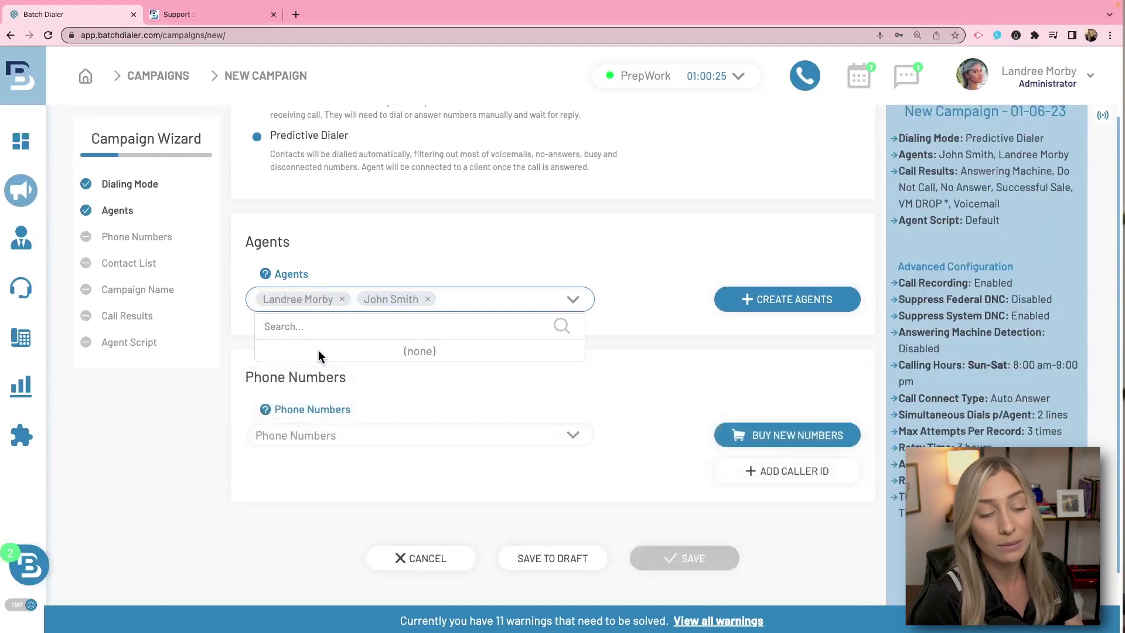
click(407, 261)
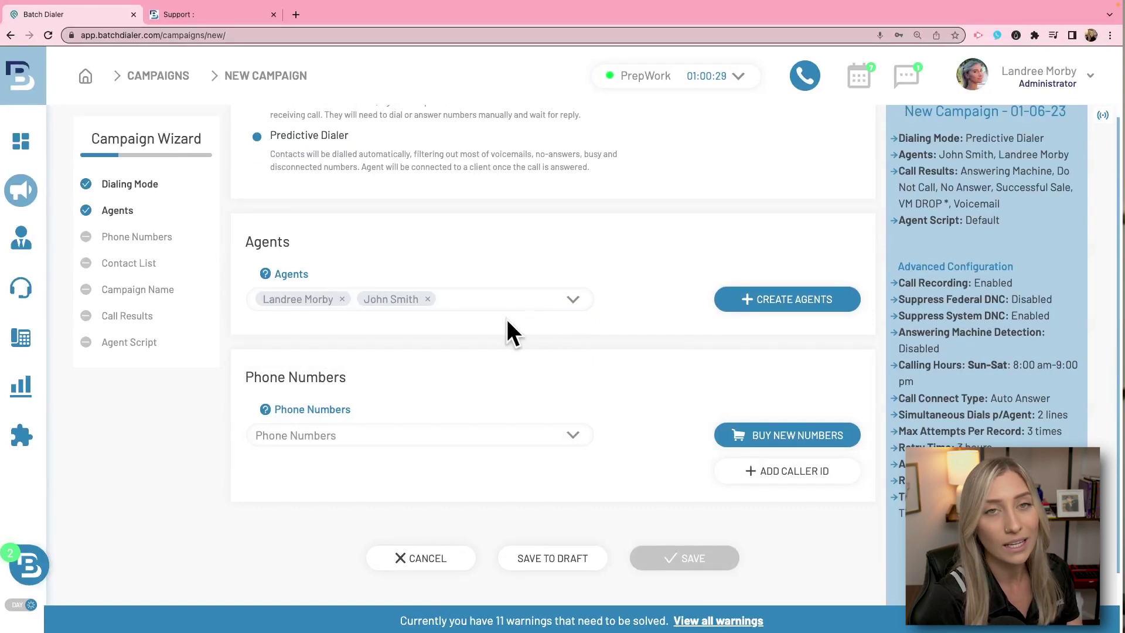
Assign the Arizona Numbers group as the campaign's phone numbers
scroll(506, 318, down, 2)
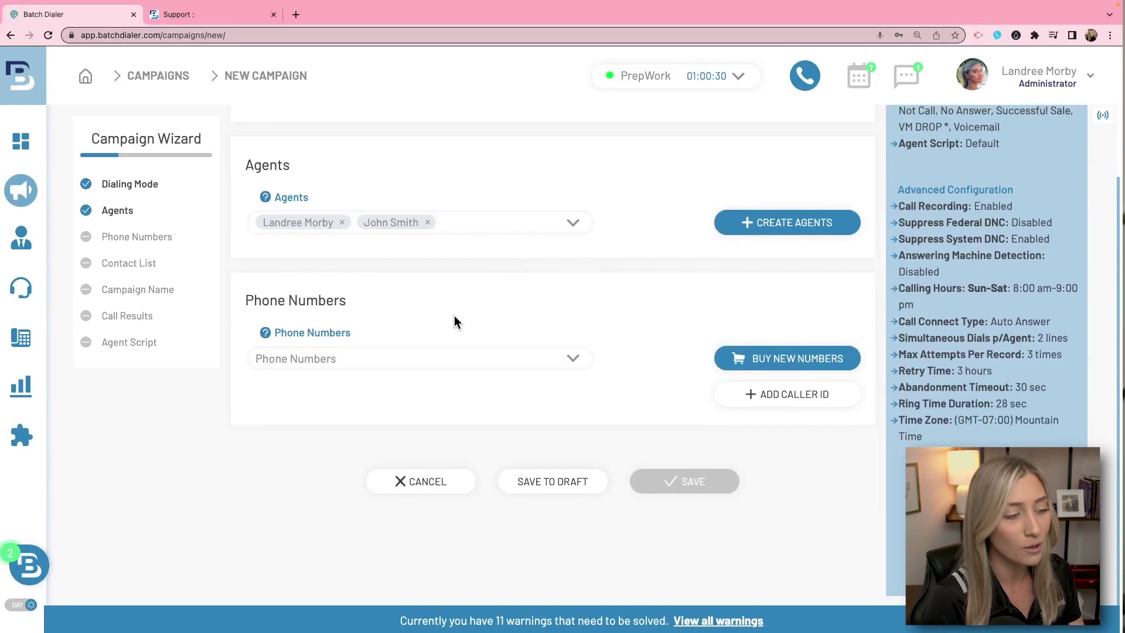
click(434, 365)
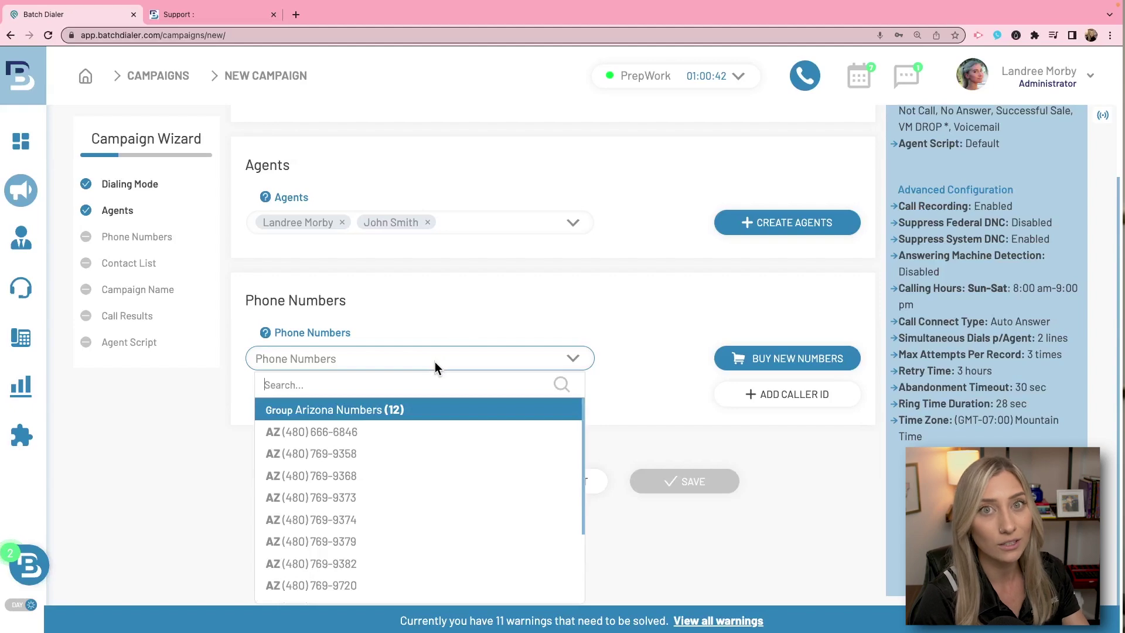
click(367, 409)
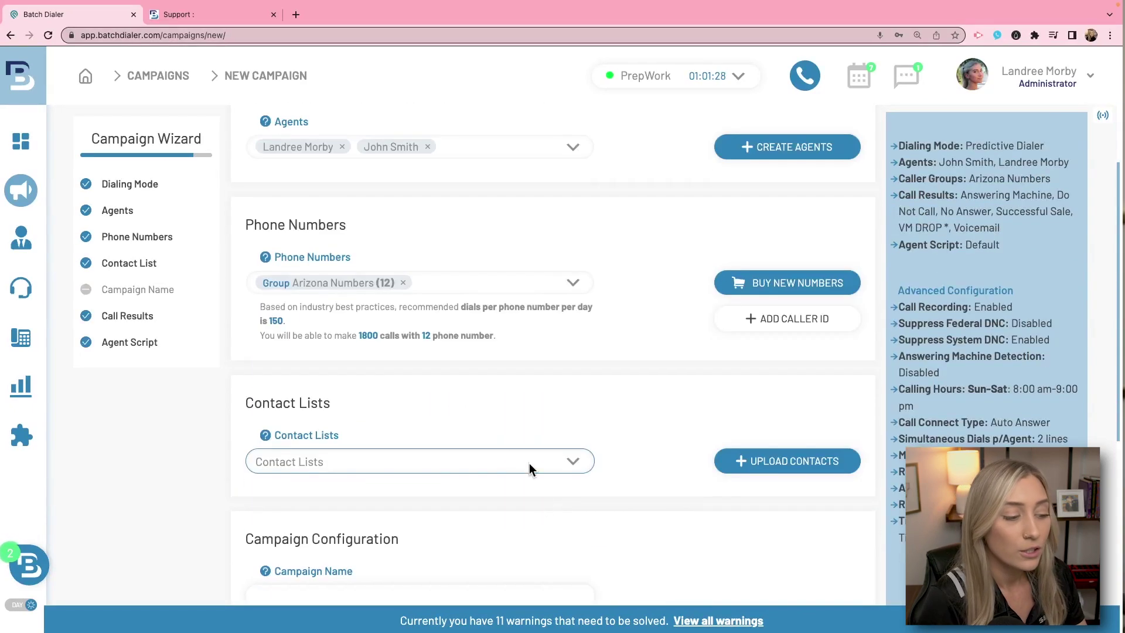
Choose the "Autogenerated for Phoenix Vacants" contact list and name the campaign "Tucson AZ"
click(508, 470)
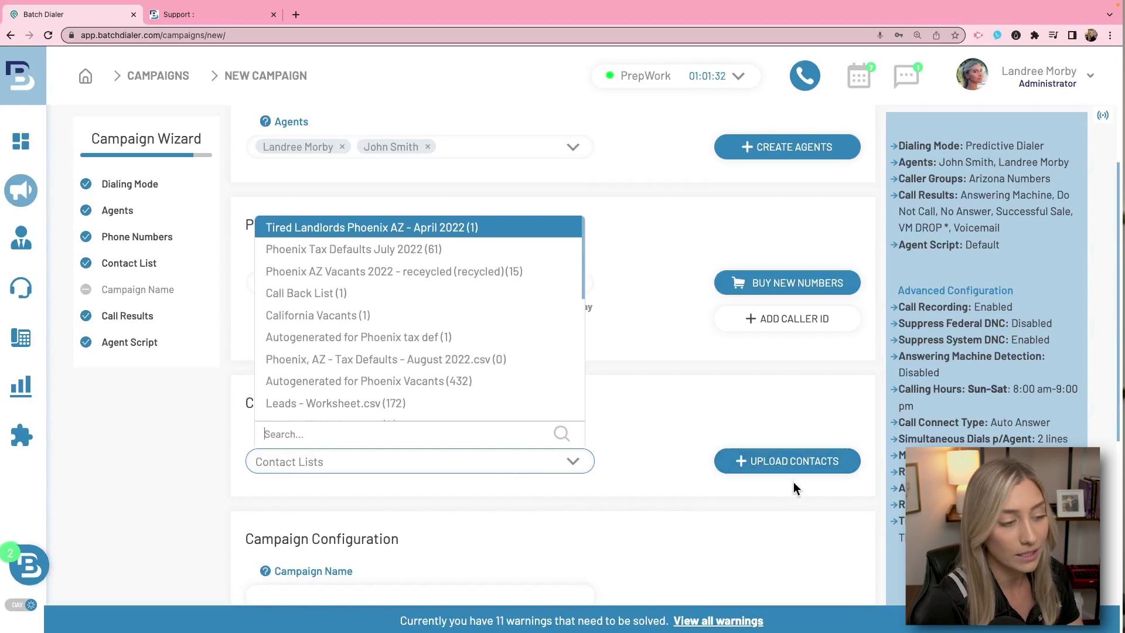
click(476, 382)
scroll(673, 431, down, 4)
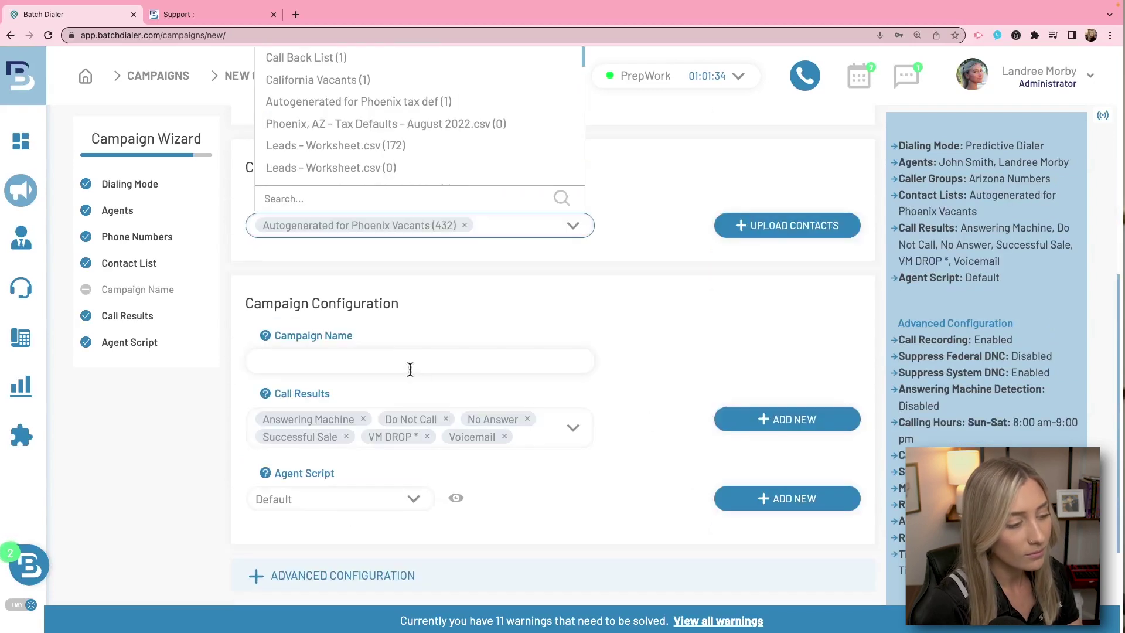
click(404, 360)
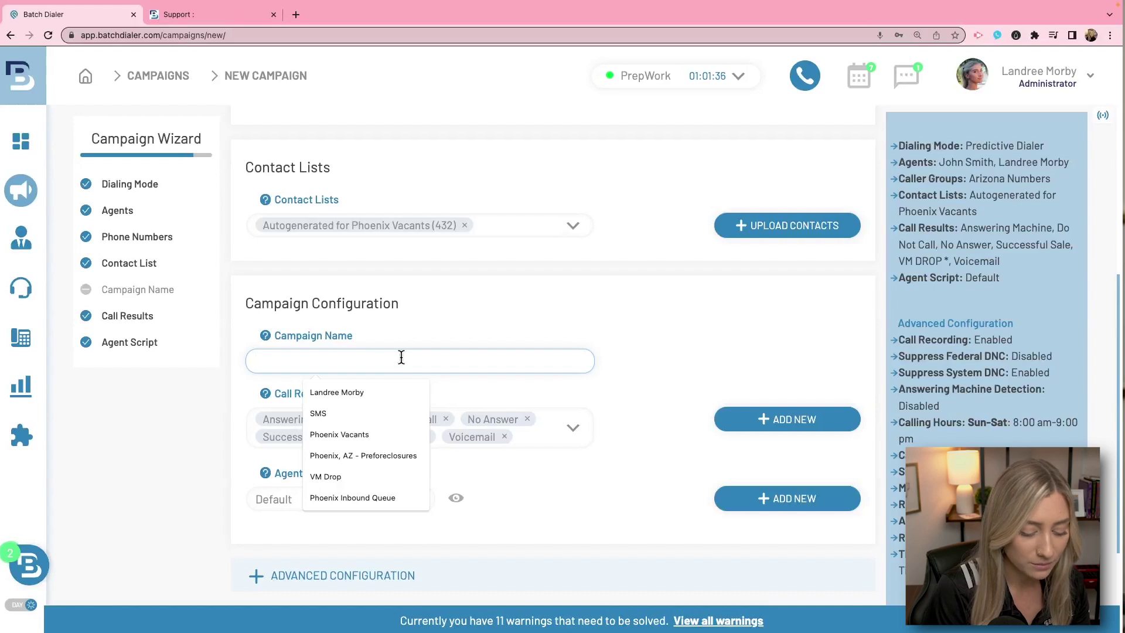
text(Tucson AZ)
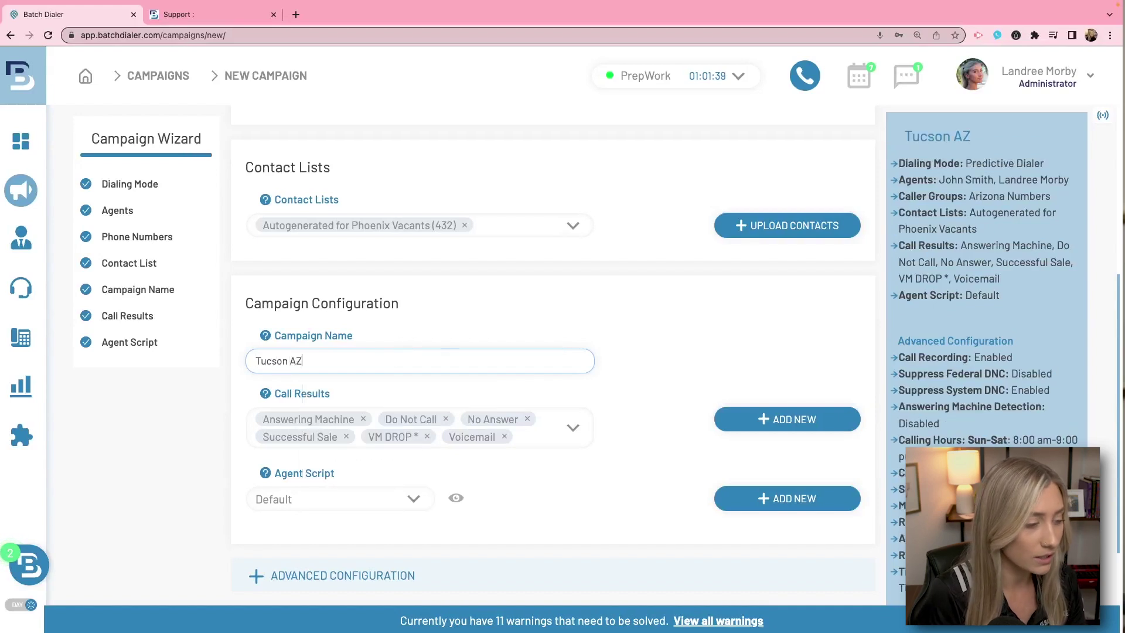
Add Abandoned, Busy, Call Back, Disconnected Number, Not Interested and Unknown to the call results, and save the campaign
scroll(439, 335, down, 2)
scroll(514, 311, down, 2)
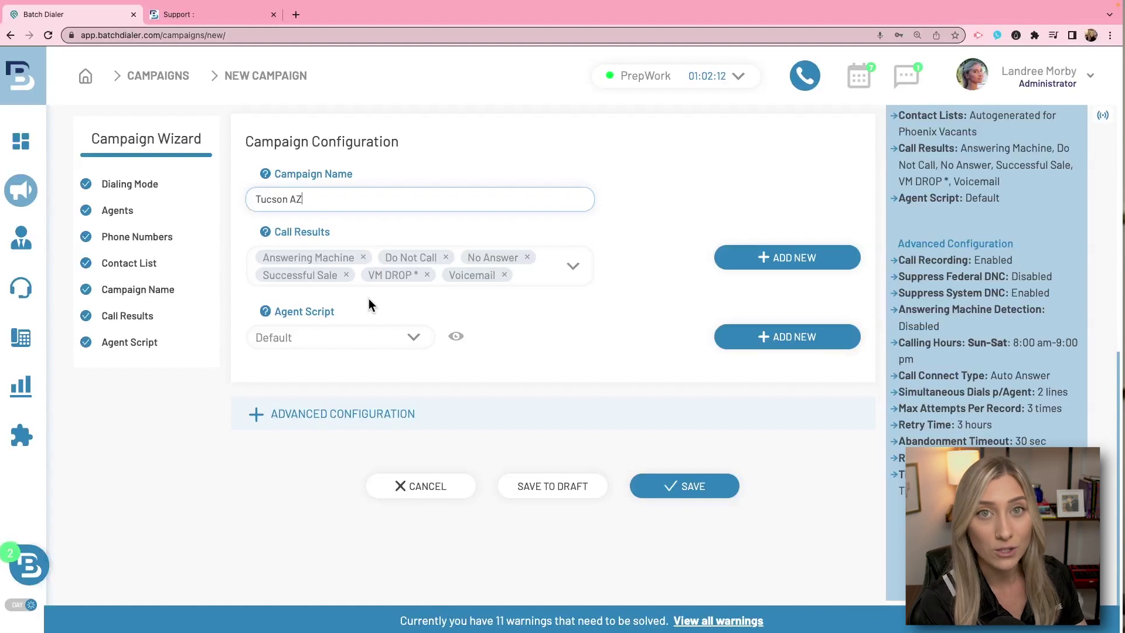
click(572, 269)
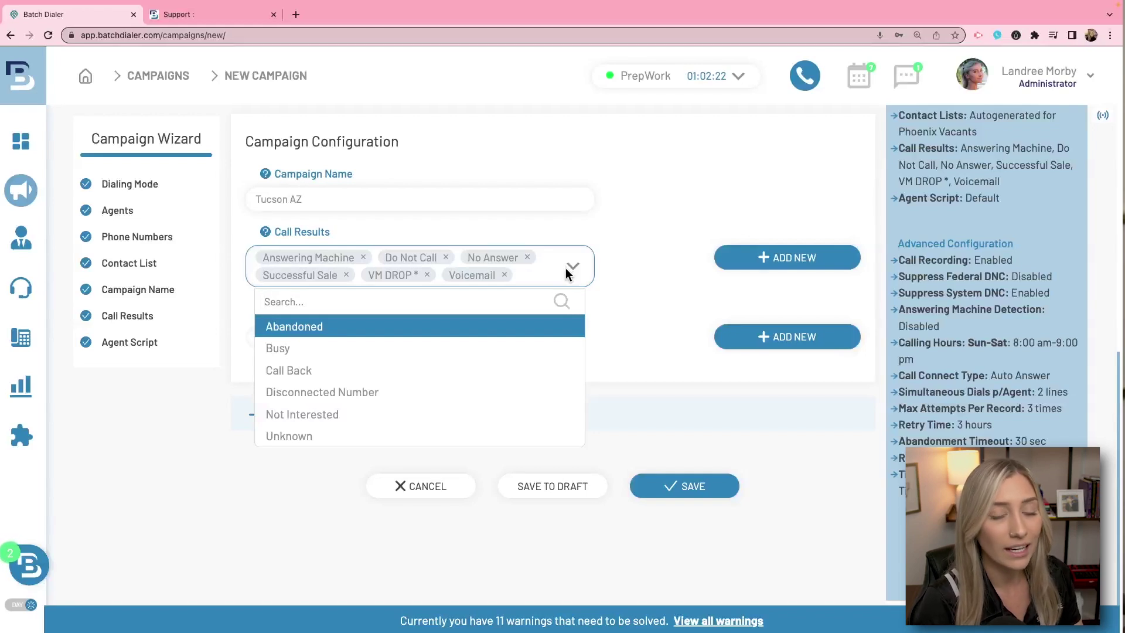
click(161, 393)
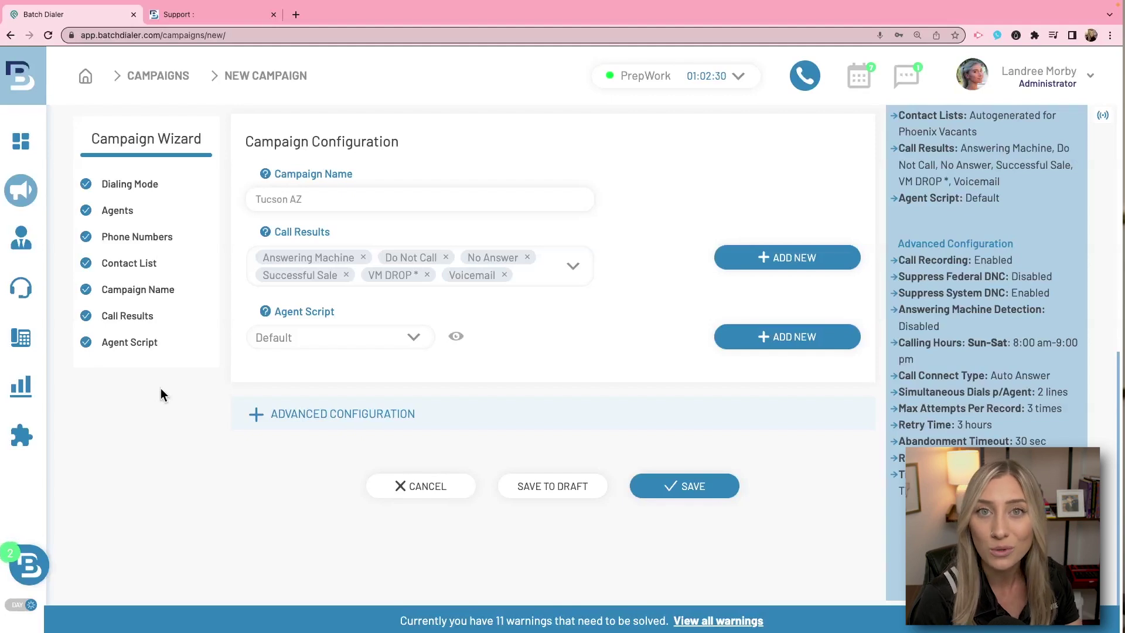
mouse_move(7, 401)
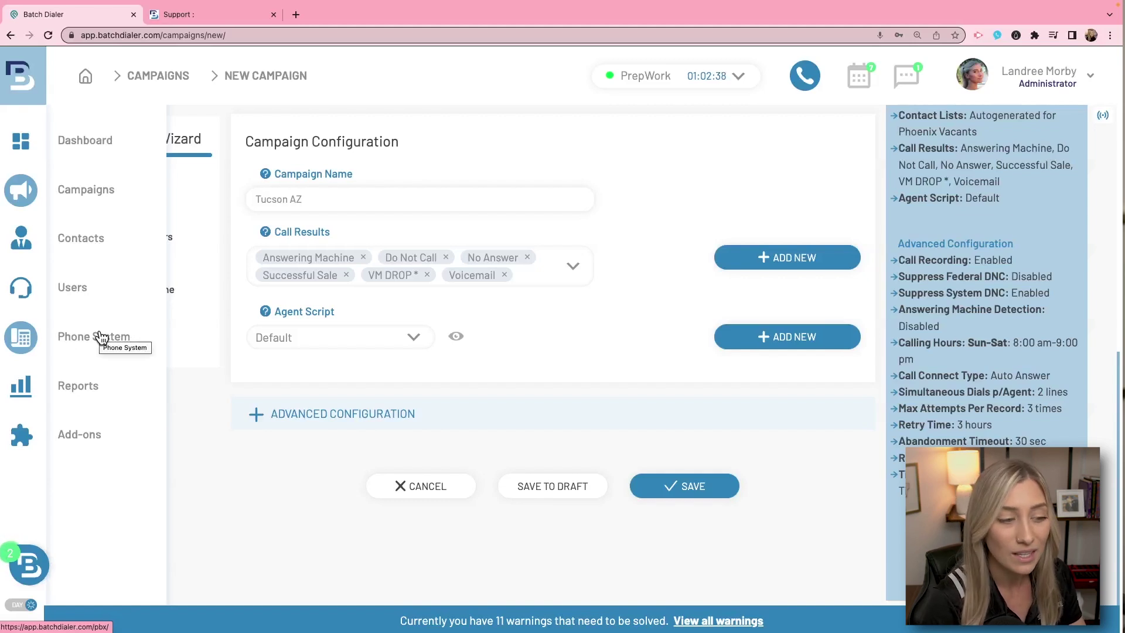
click(561, 272)
click(482, 326)
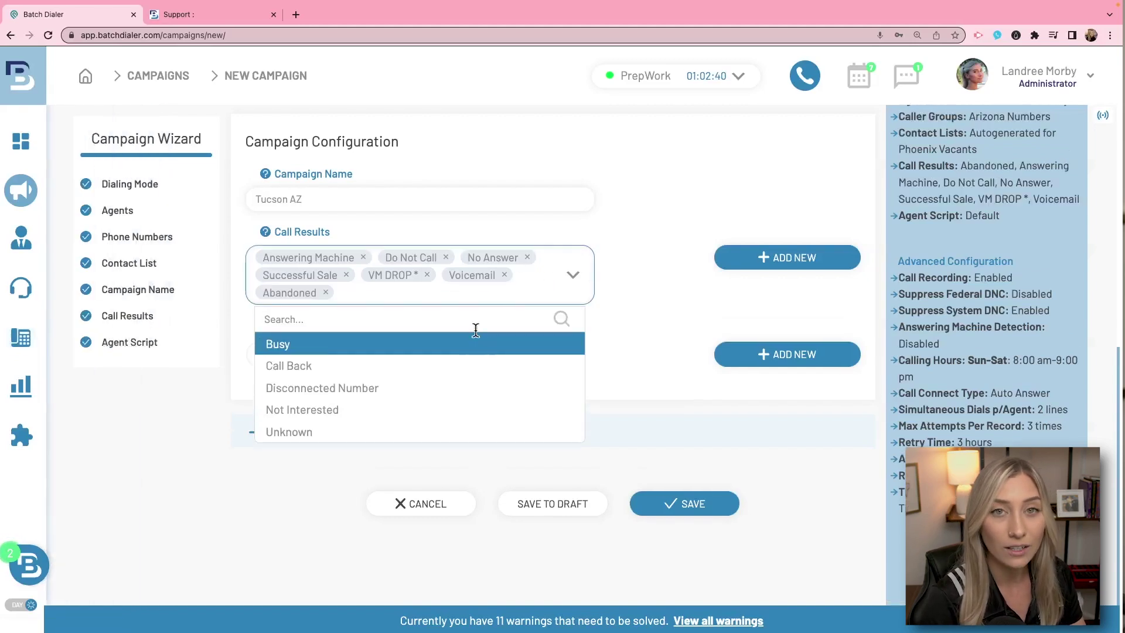
click(469, 347)
click(469, 348)
click(469, 348)
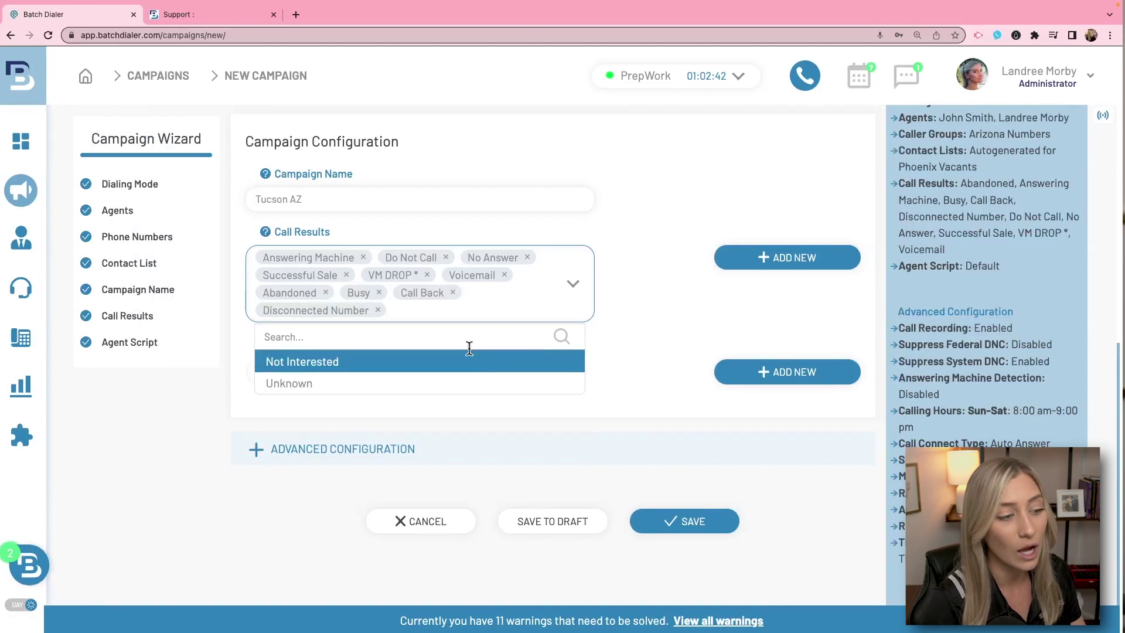
click(467, 358)
click(467, 357)
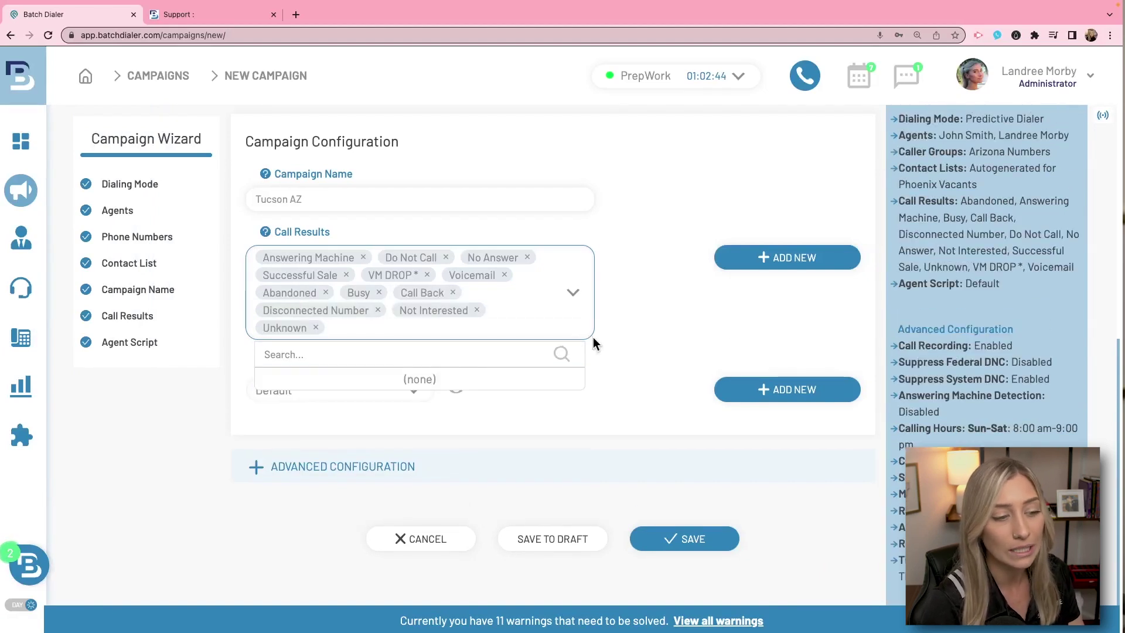
click(635, 337)
scroll(469, 343, down, 1)
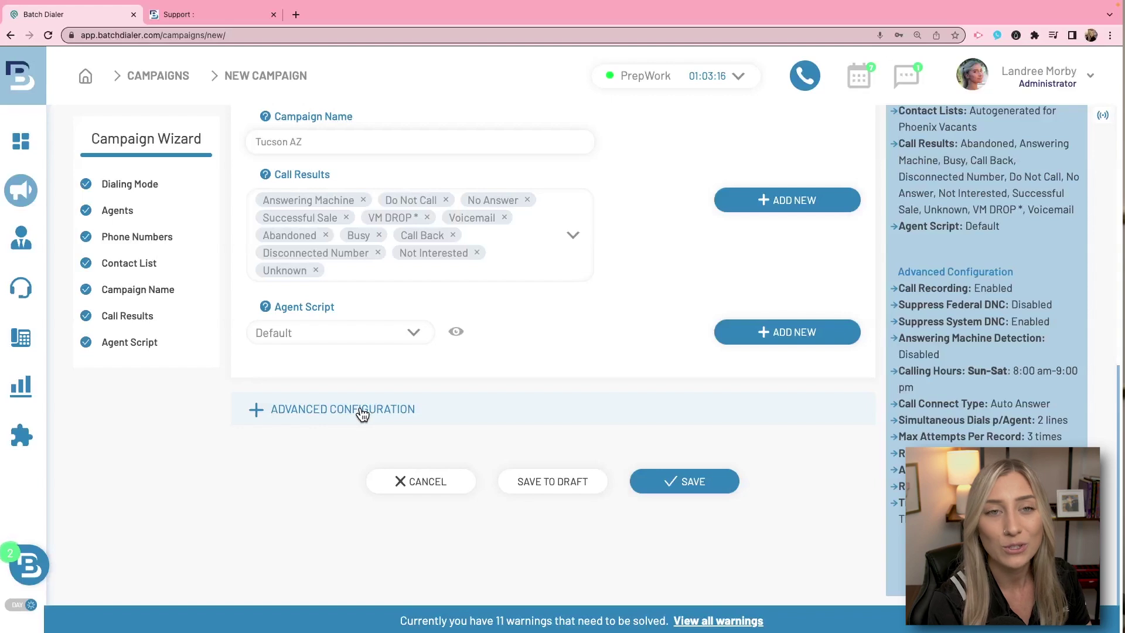
click(702, 480)
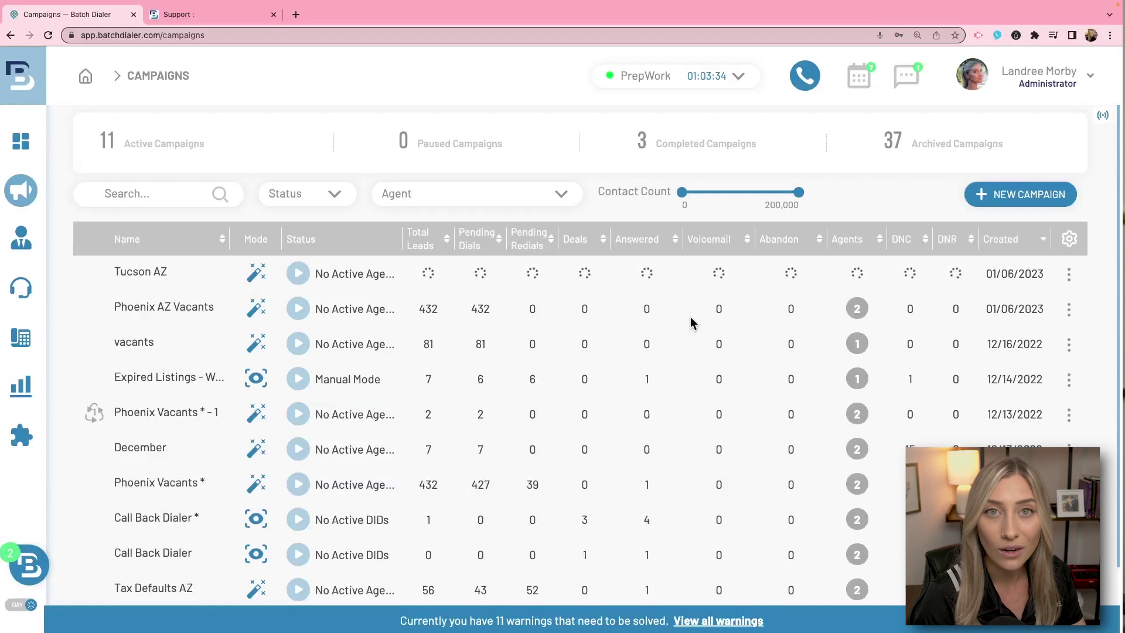
Set the agent status to Available and select the Tucson AZ campaign to start calling
click(726, 75)
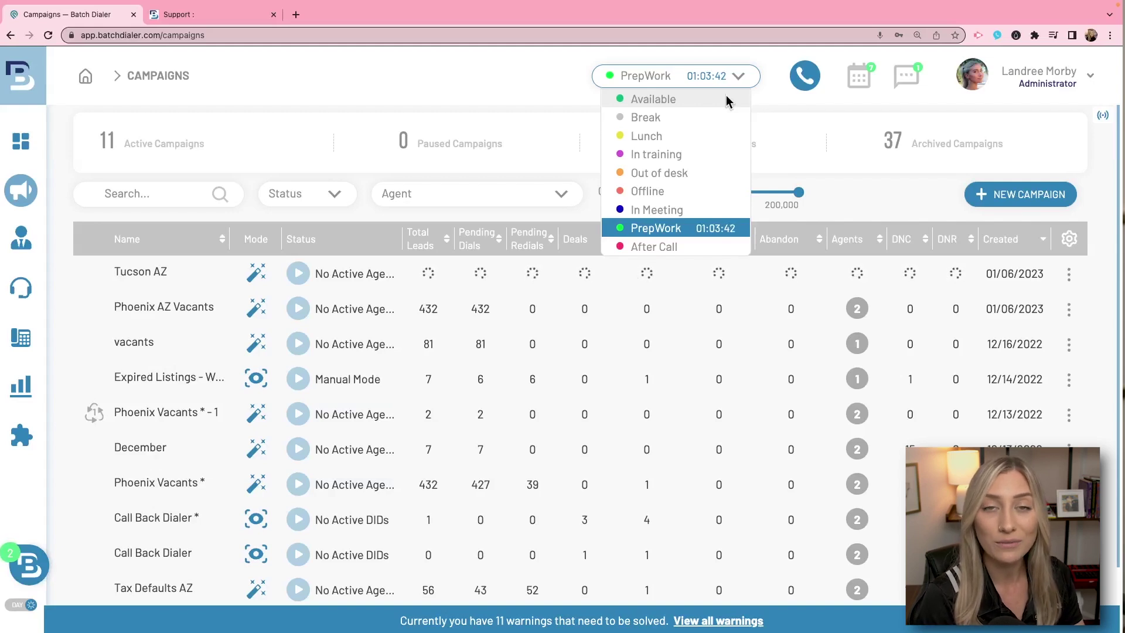
click(726, 100)
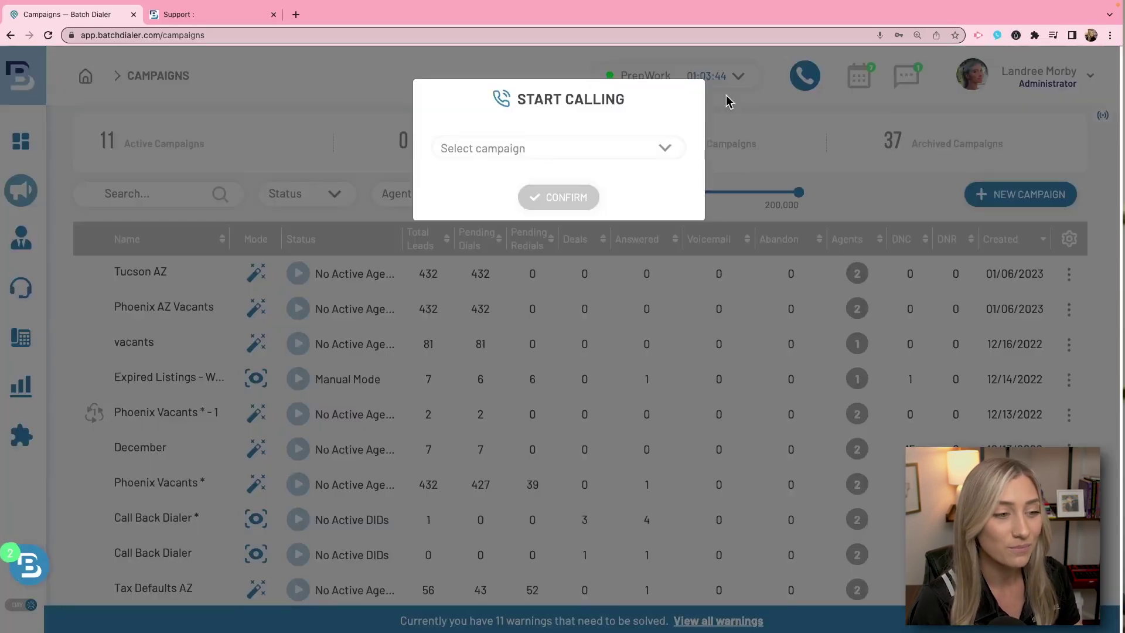
click(647, 153)
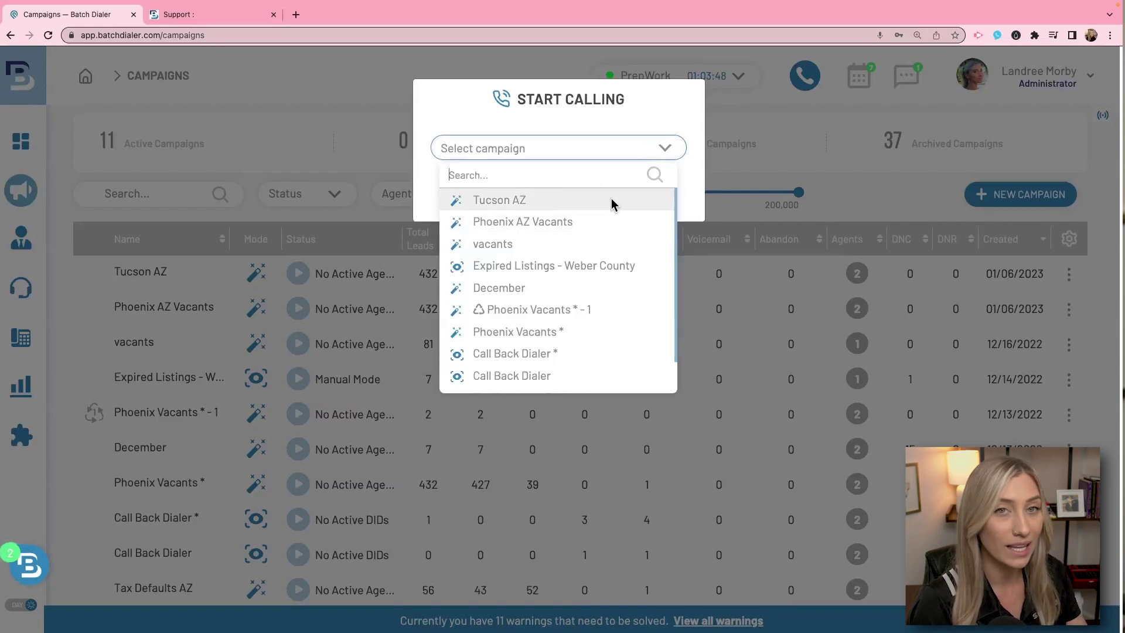
click(615, 150)
click(615, 151)
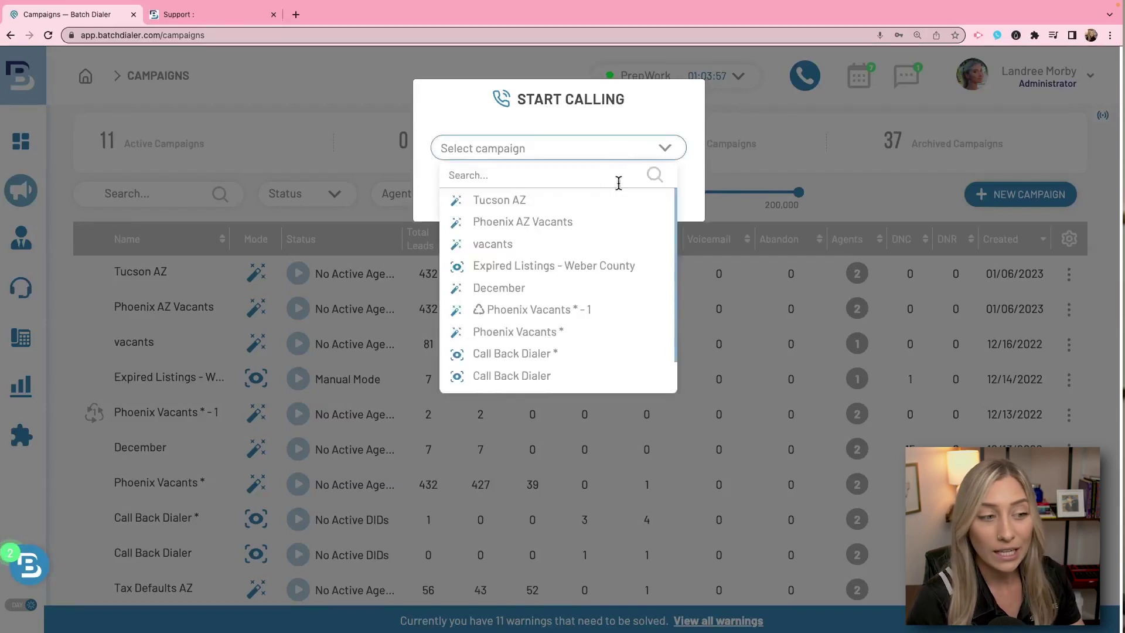
click(589, 206)
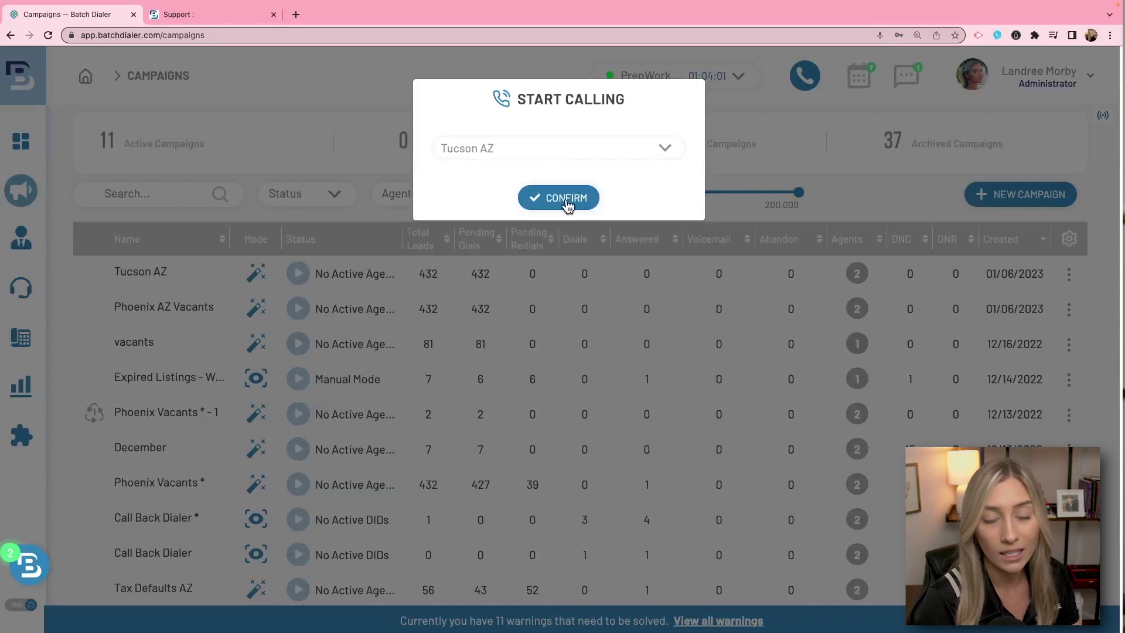
click(592, 150)
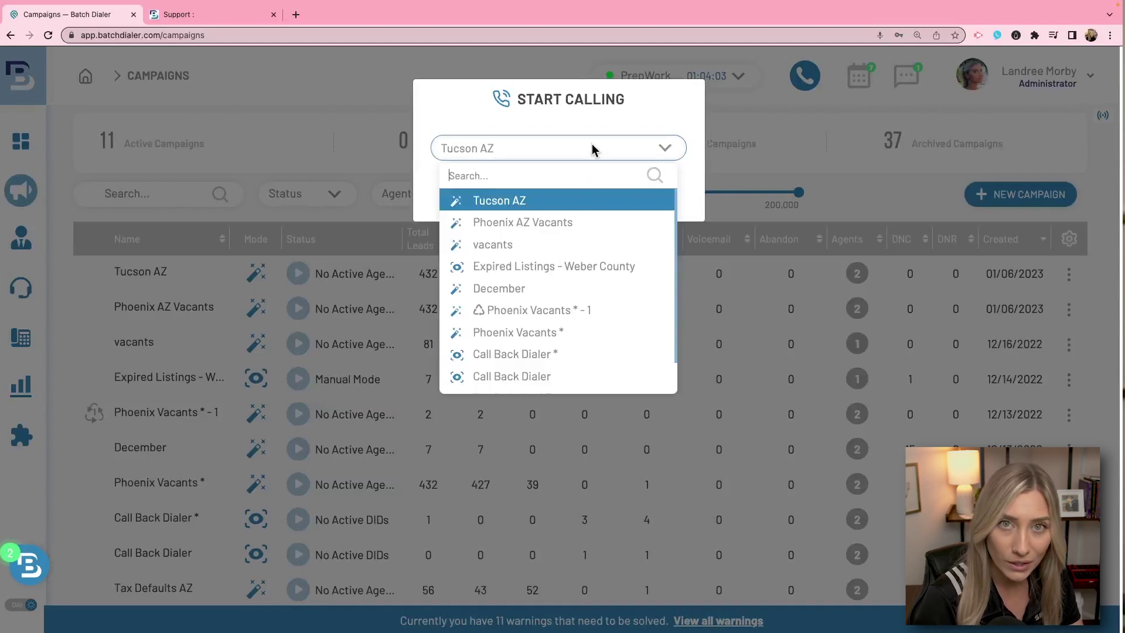